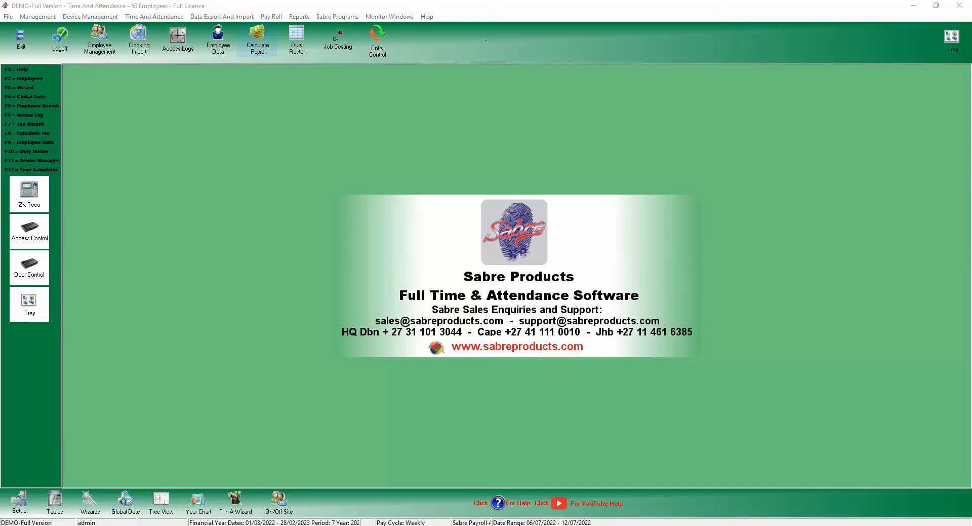
Cancel the payroll calculation without running it and open the Company record in Setup Tables.
left_click(258, 43)
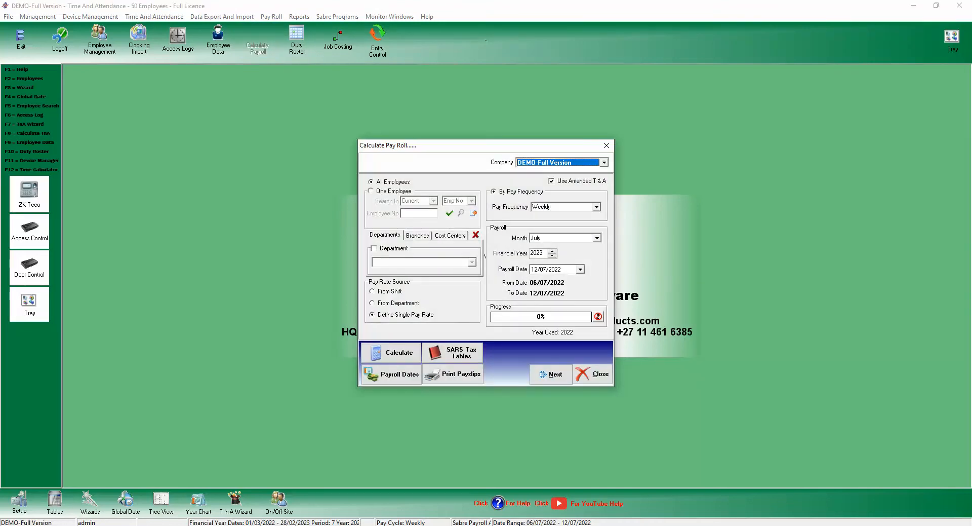
left_click(593, 374)
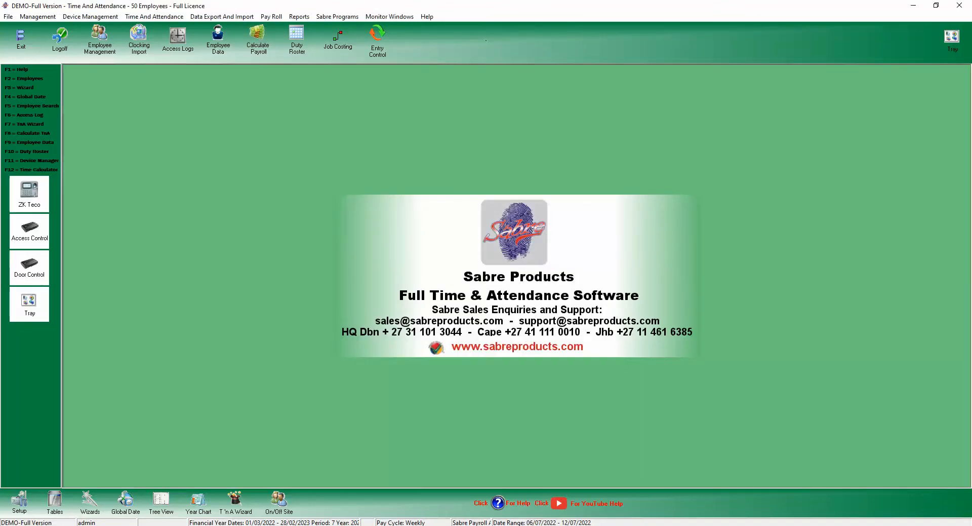
left_click(19, 501)
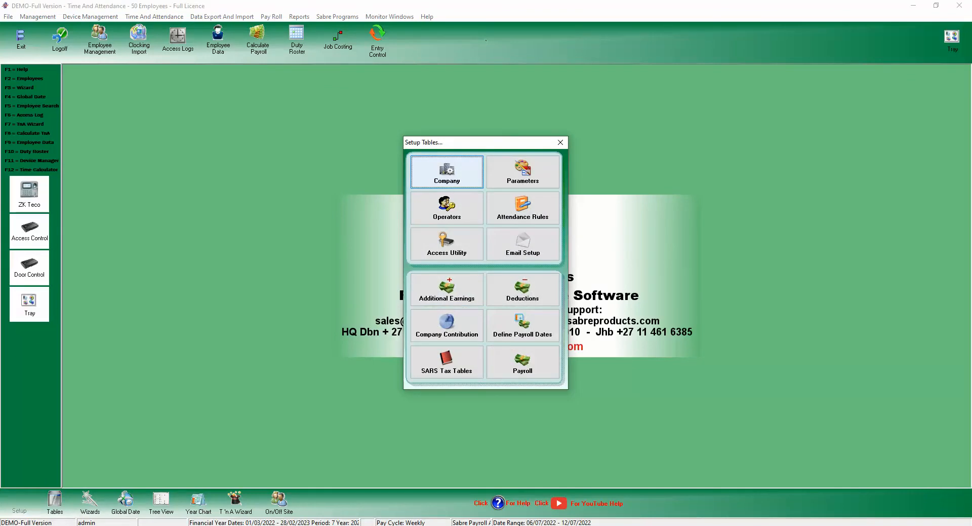
left_click(446, 172)
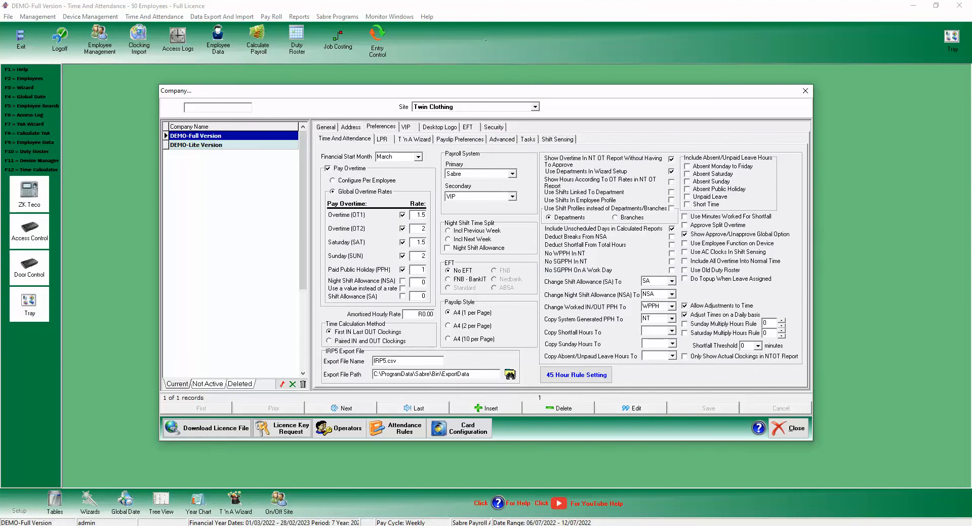
Reselect VIP as the secondary payroll system, then save and close the Company record.
left_click(512, 197)
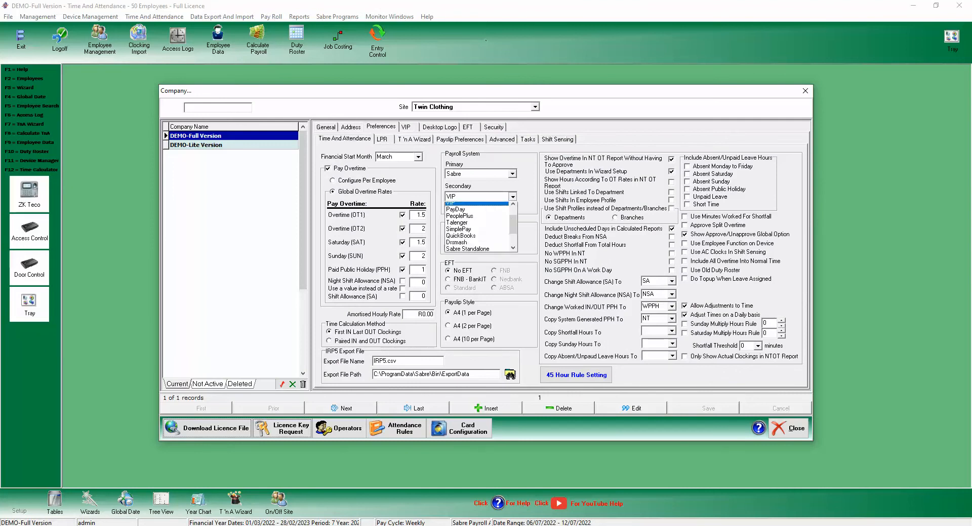
scroll(478, 228, "down", 2)
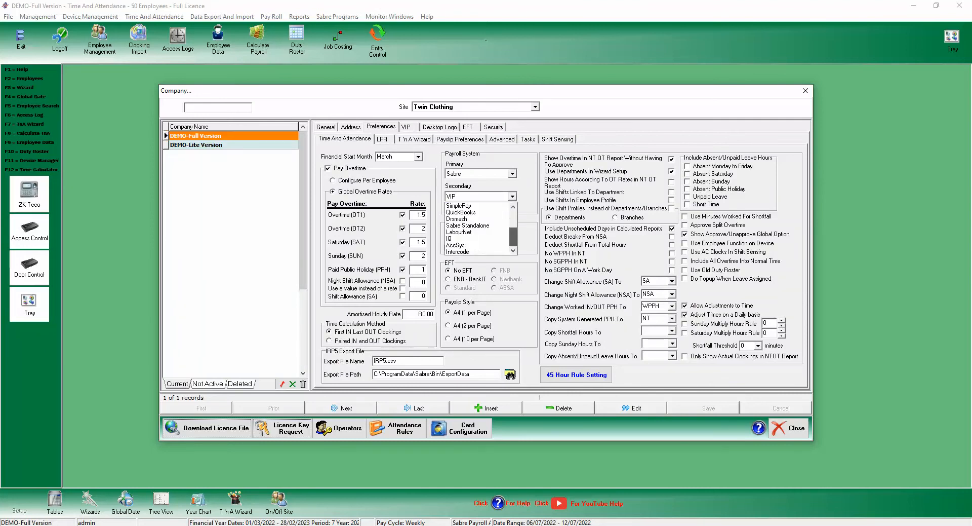
scroll(479, 228, "up", 3)
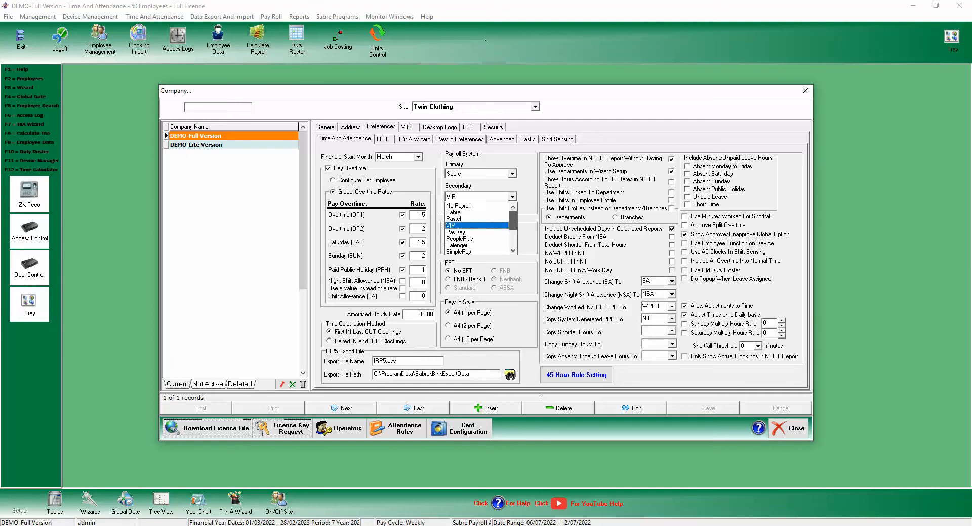
left_click(468, 206)
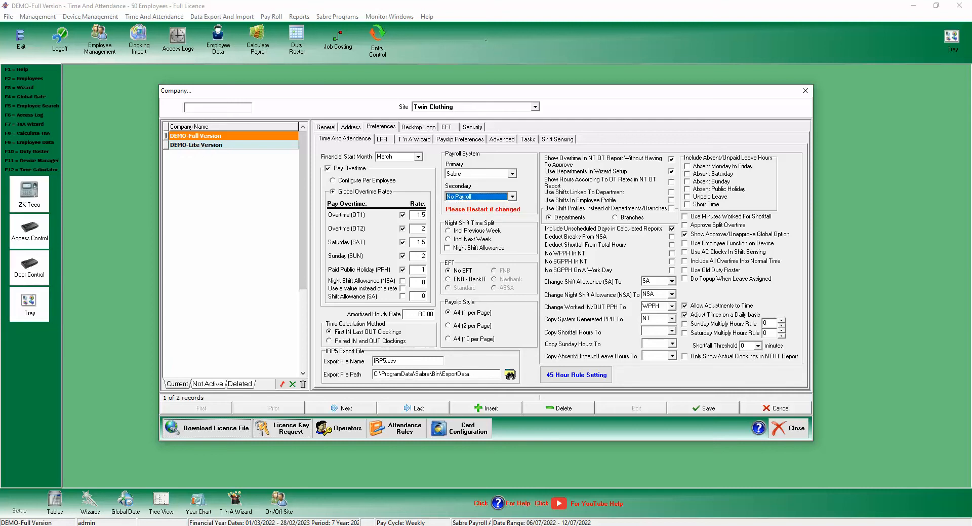
left_click(512, 196)
left_click(468, 226)
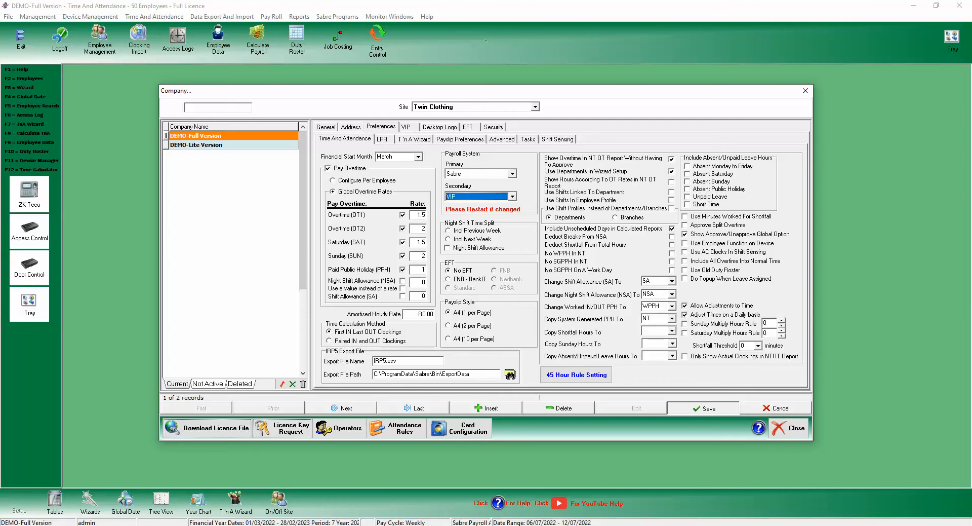
left_click(704, 408)
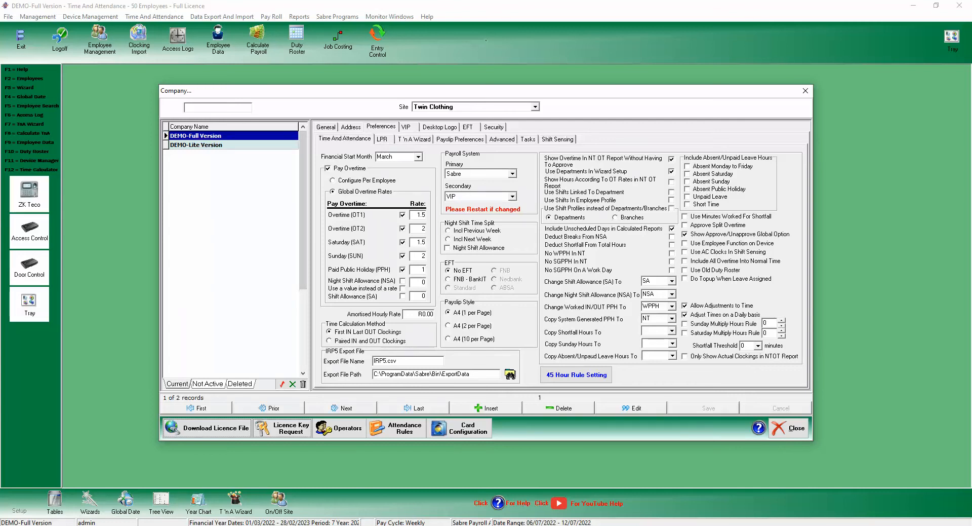
left_click(788, 427)
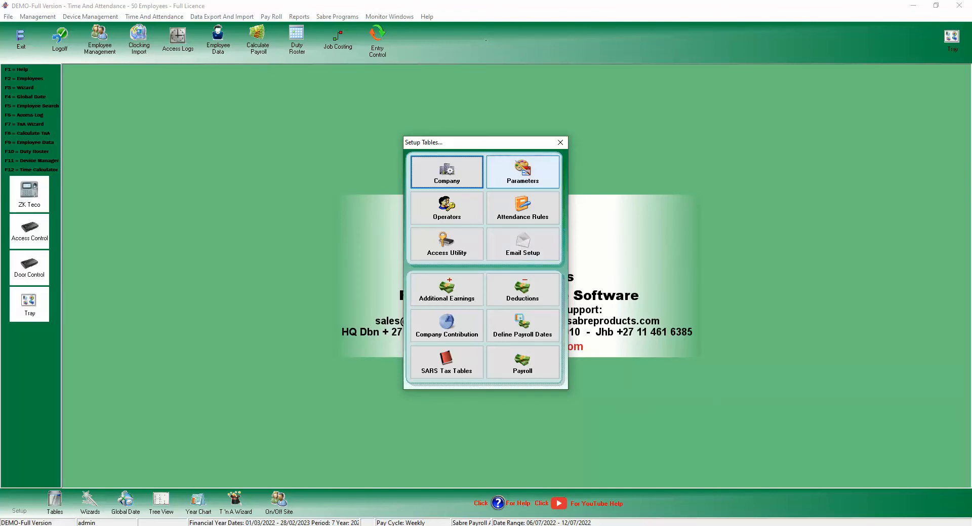
Enable Show Payroll Wizard in the system parameters, save, and close Setup Tables.
left_click(523, 171)
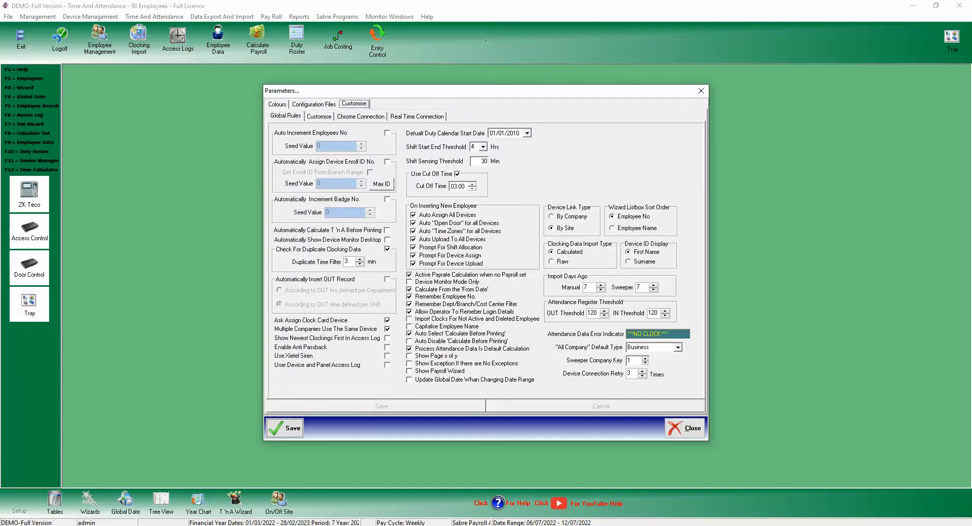
left_click(410, 370)
left_click(376, 406)
left_click(285, 428)
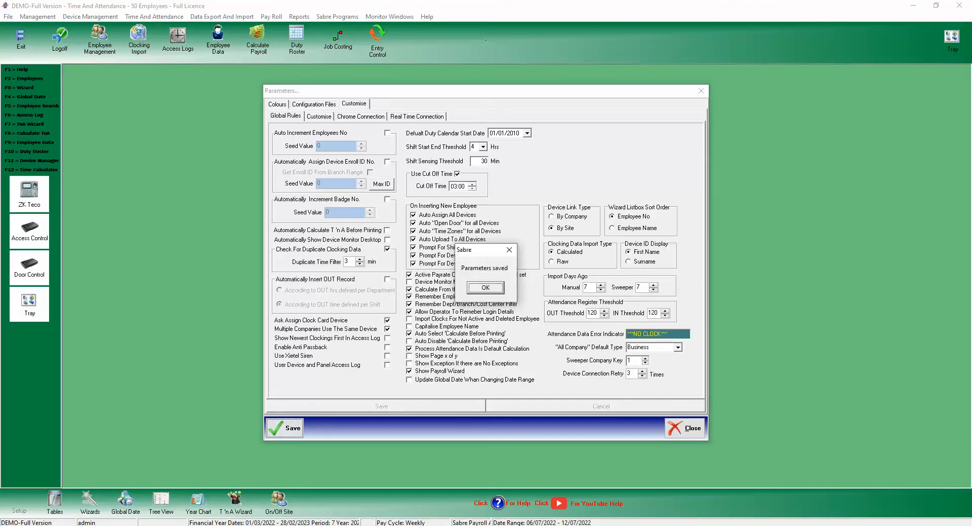
left_click(486, 287)
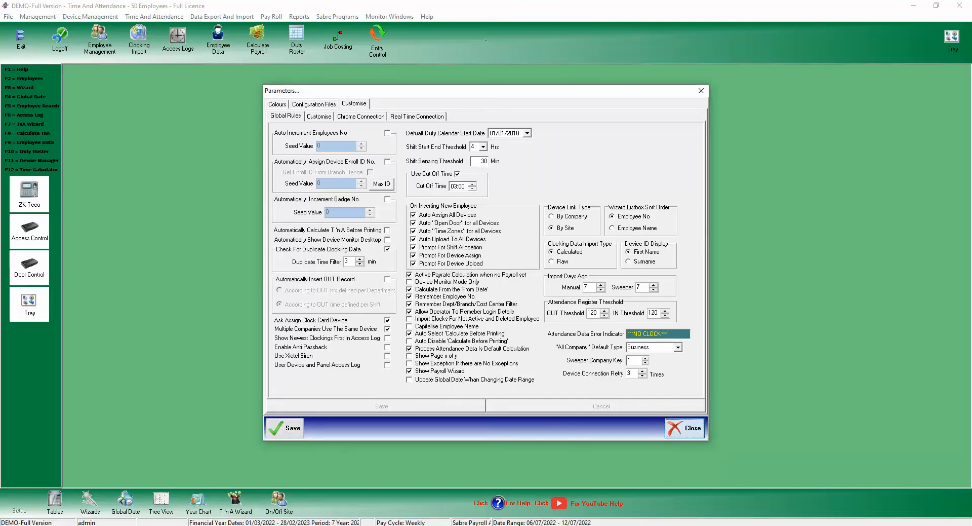
left_click(684, 428)
left_click(560, 142)
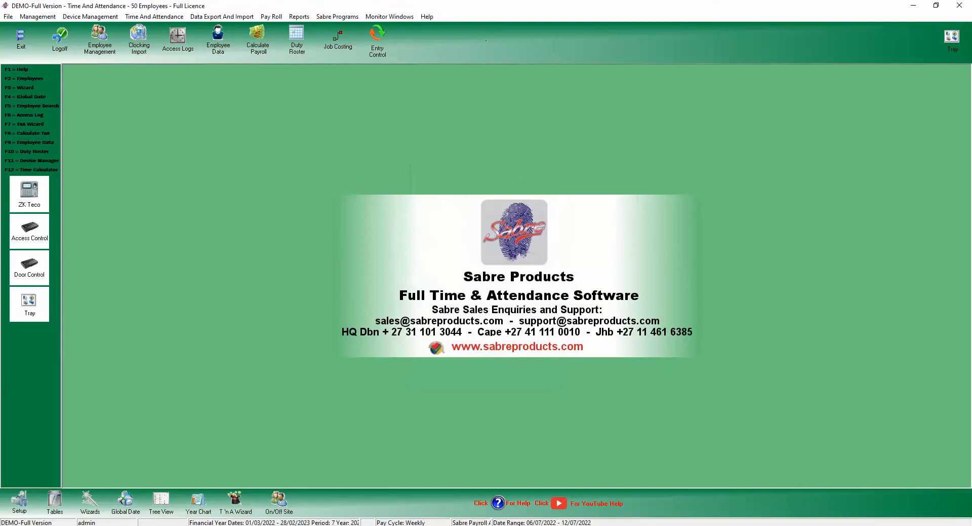
Relaunch Sabre as the full version with VIP Payroll export and log in to the demo company.
left_click(20, 40)
left_click(456, 198)
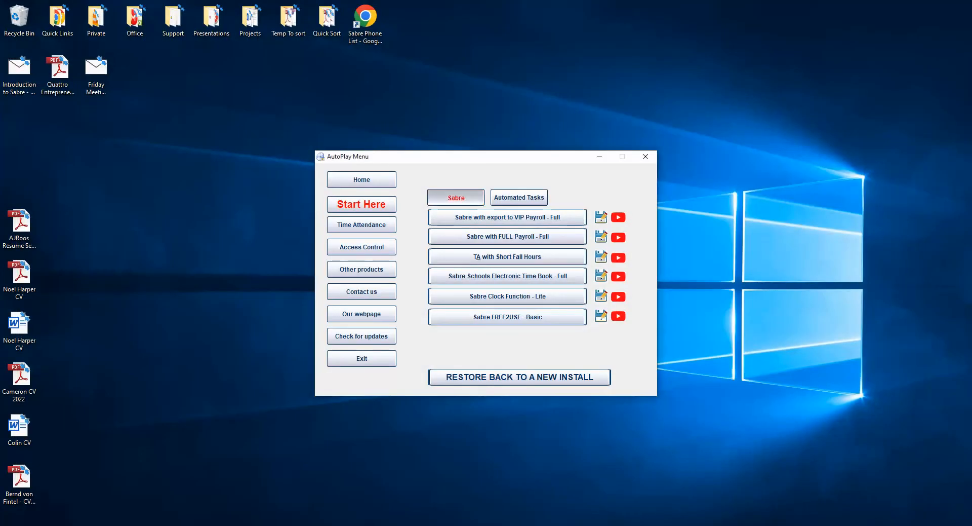
left_click(496, 217)
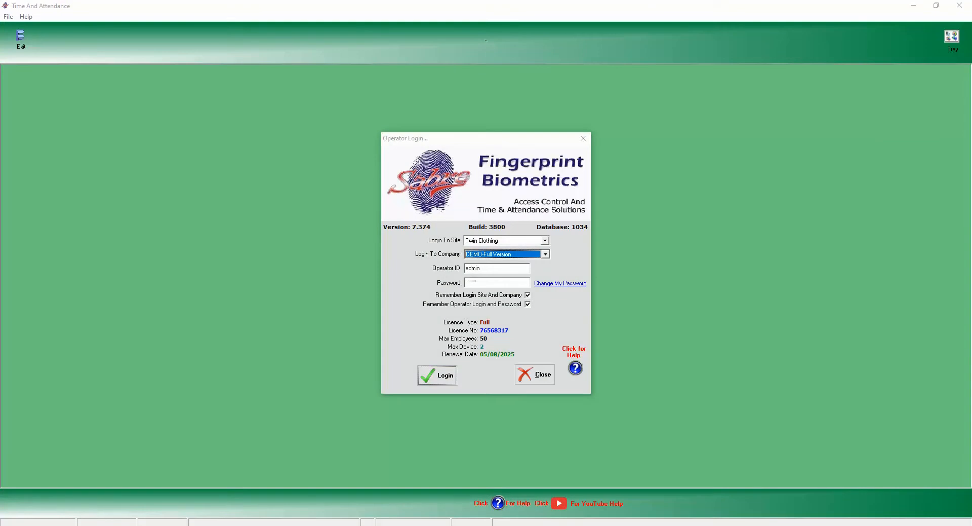
left_click(437, 375)
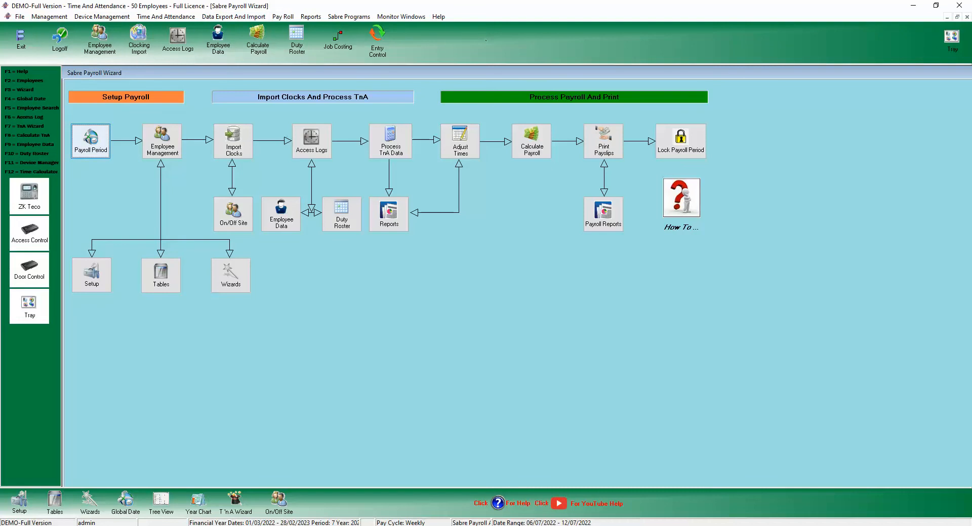
Check the Payroll and Date Range tabs of Set Global Date, confirming 06/07/2022 to 12/07/2022.
key("F4")
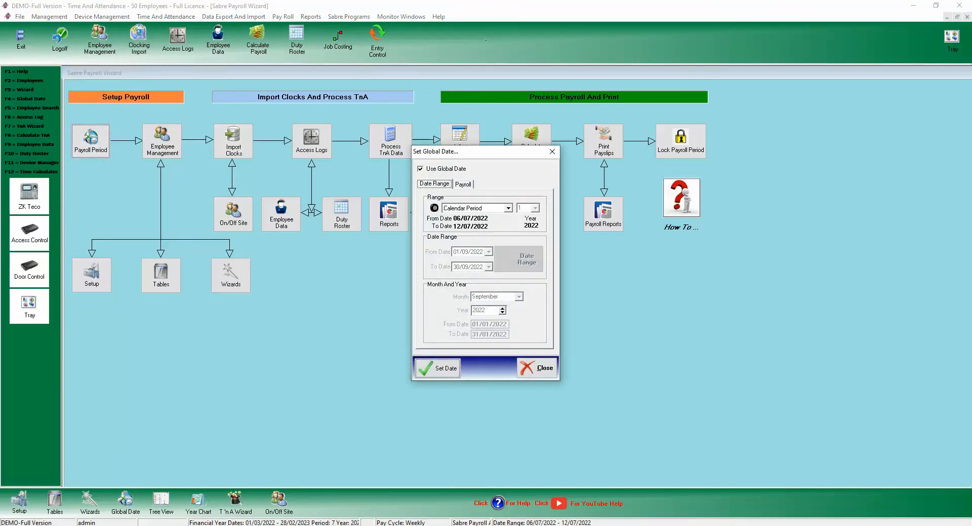
key("Escape")
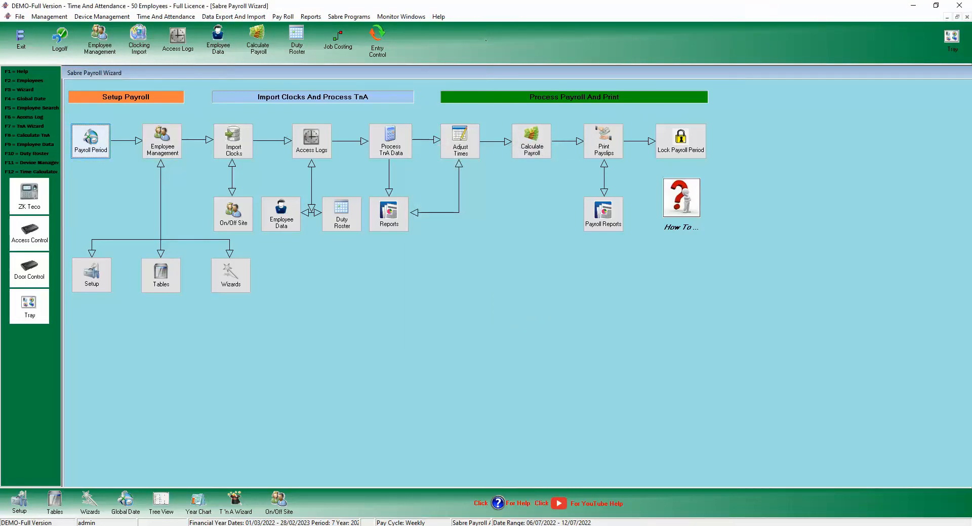
key("F4")
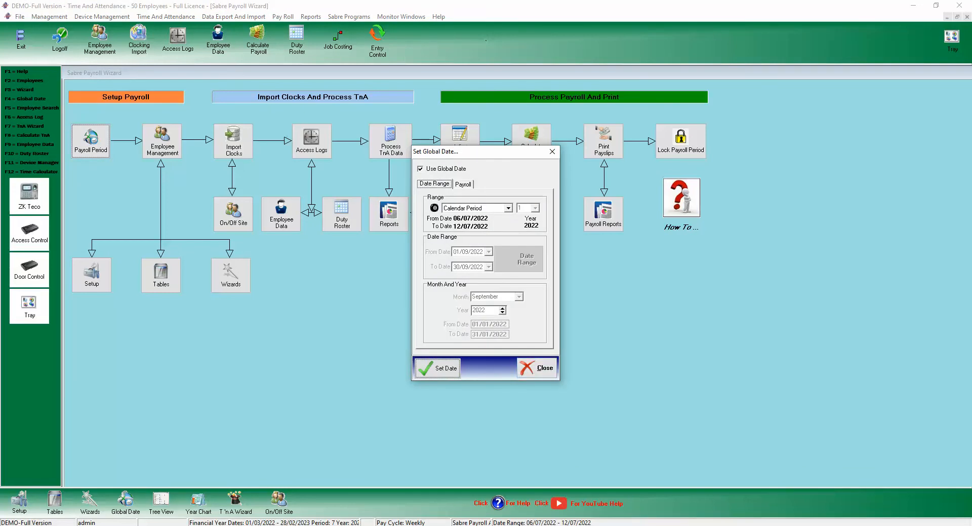
left_click(464, 185)
left_click(435, 184)
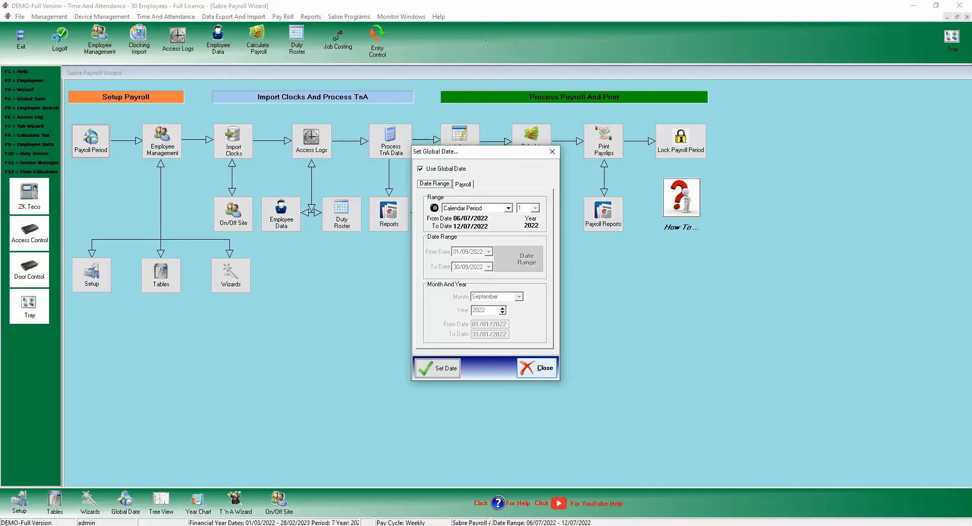
left_click(536, 368)
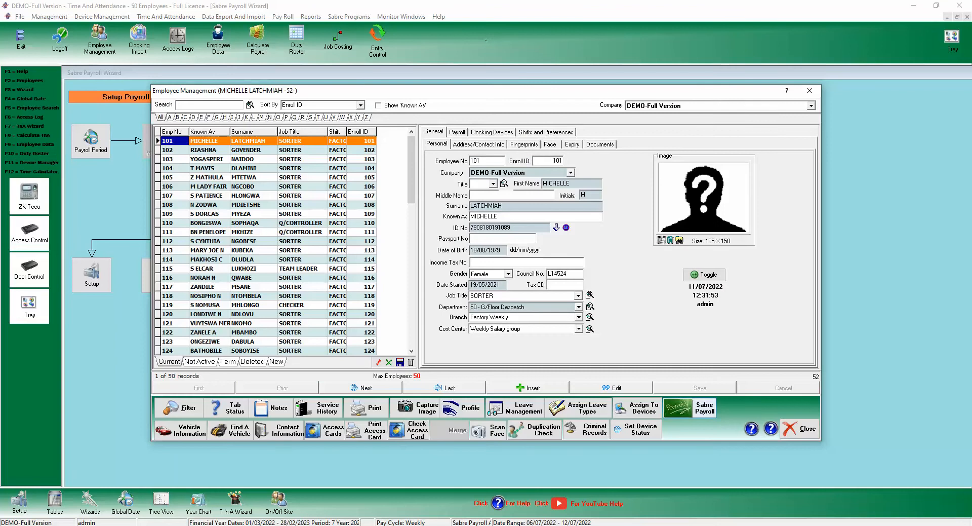
Close Employee Management and go to Adjust Times for 06/07/2022–12/07/2022.
left_click(803, 428)
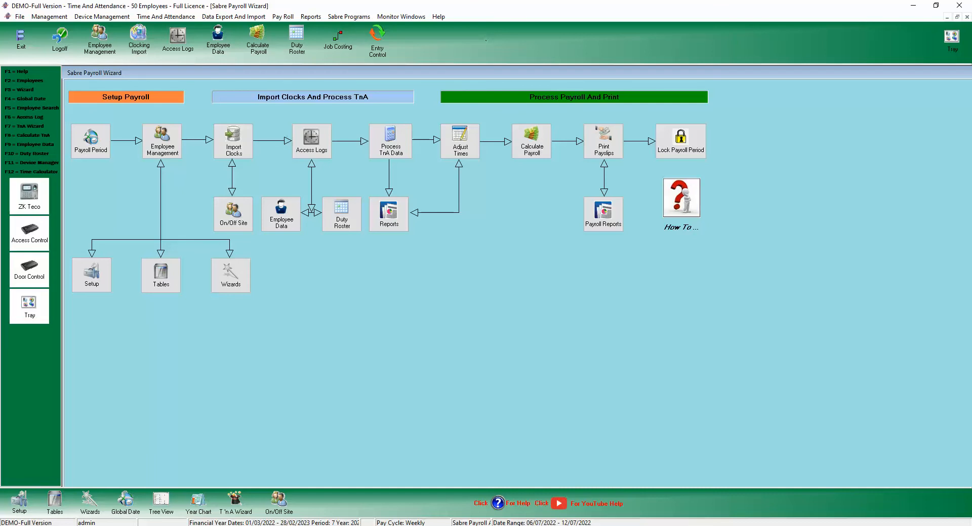
left_click(460, 141)
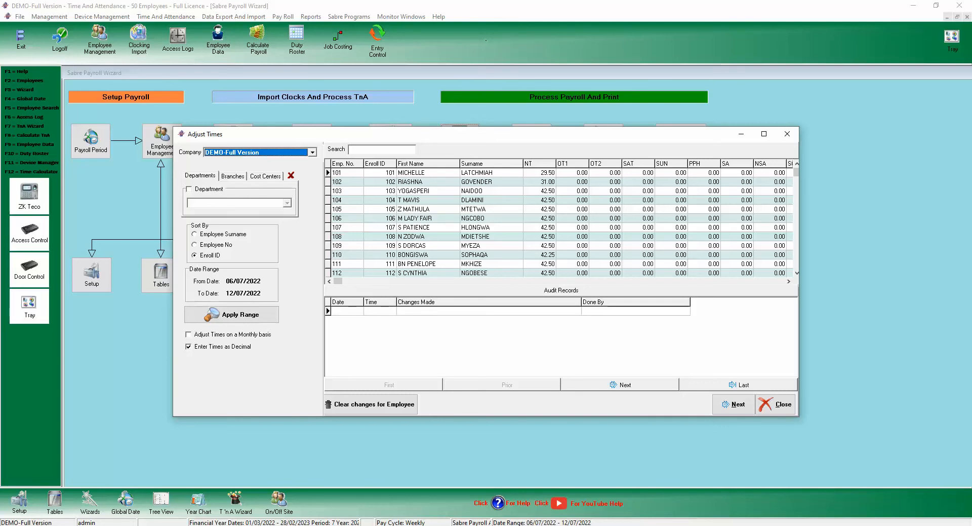
Inspect employee 101's Wednesday and Saturday normal hours in Adjust Daily Times, then close it.
double_click(416, 172)
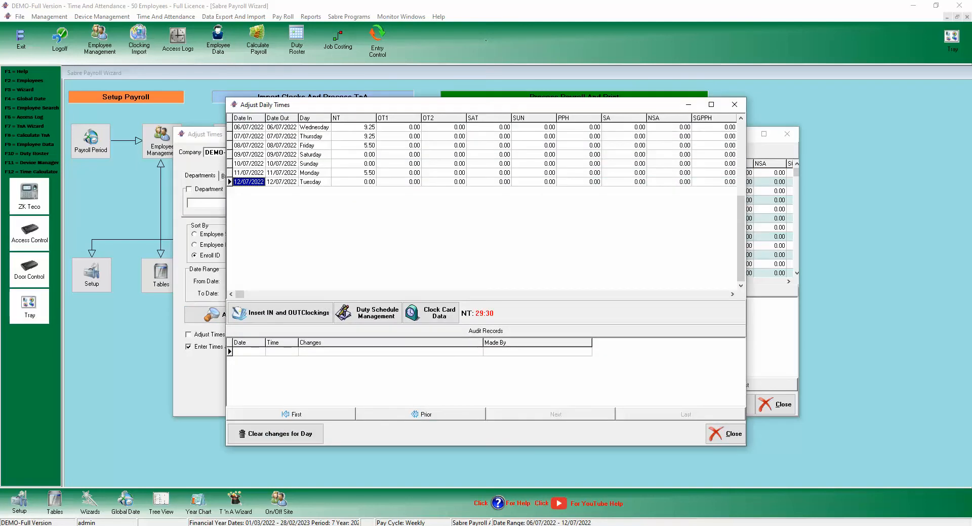
left_click(734, 105)
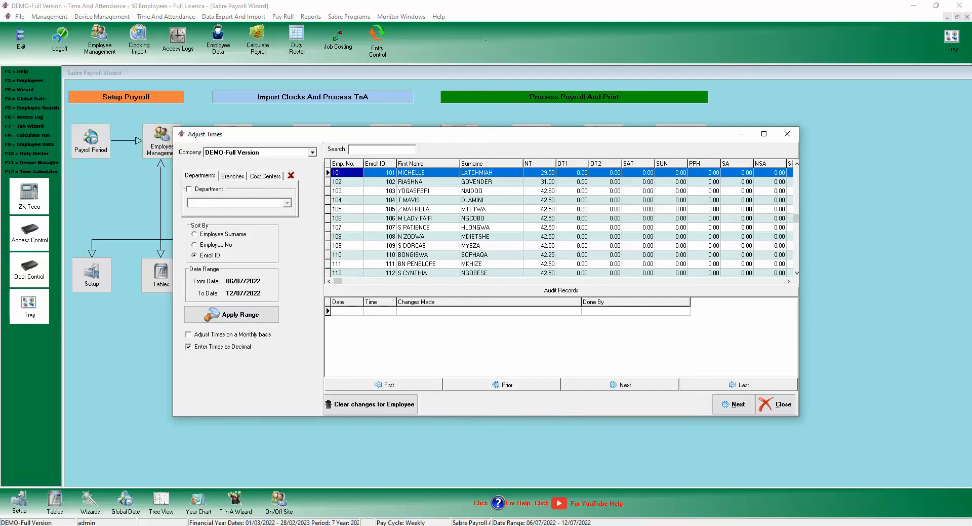
double_click(426, 172)
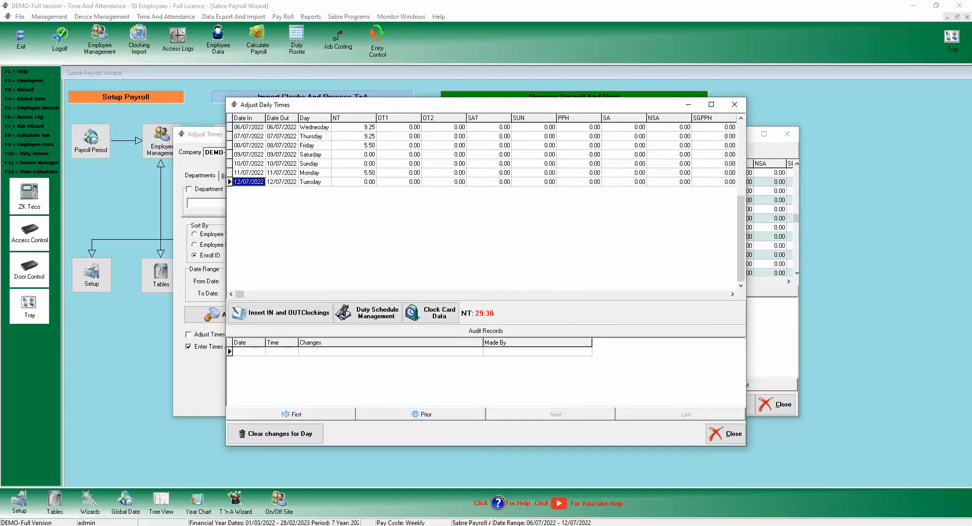
double_click(353, 127)
left_click(353, 155)
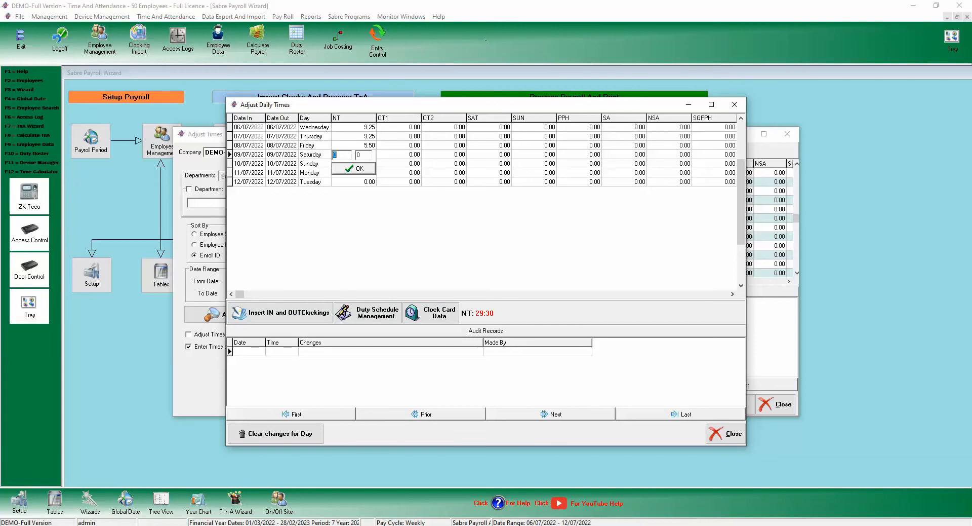
left_click(734, 104)
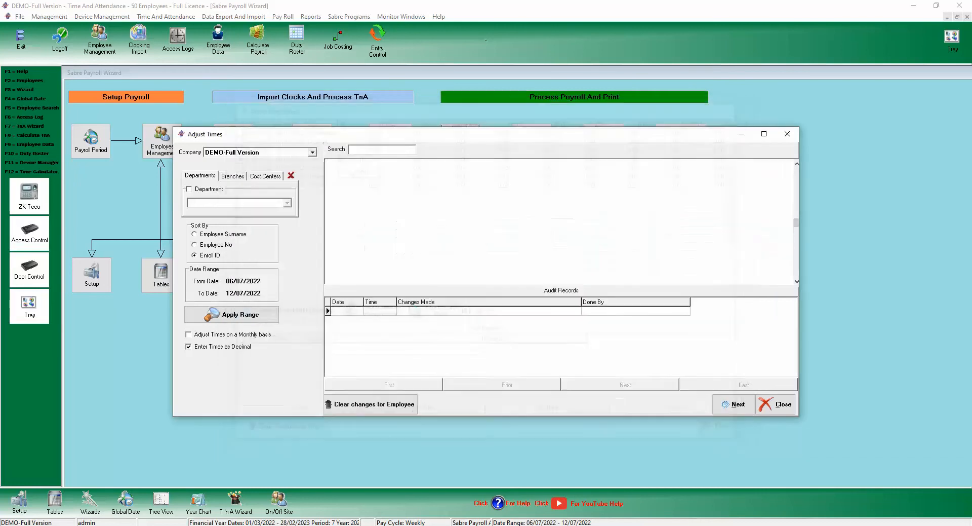
Review several employees' normal hours with monthly-basis adjustment toggled on then off, and close Adjust Times.
left_click(347, 181)
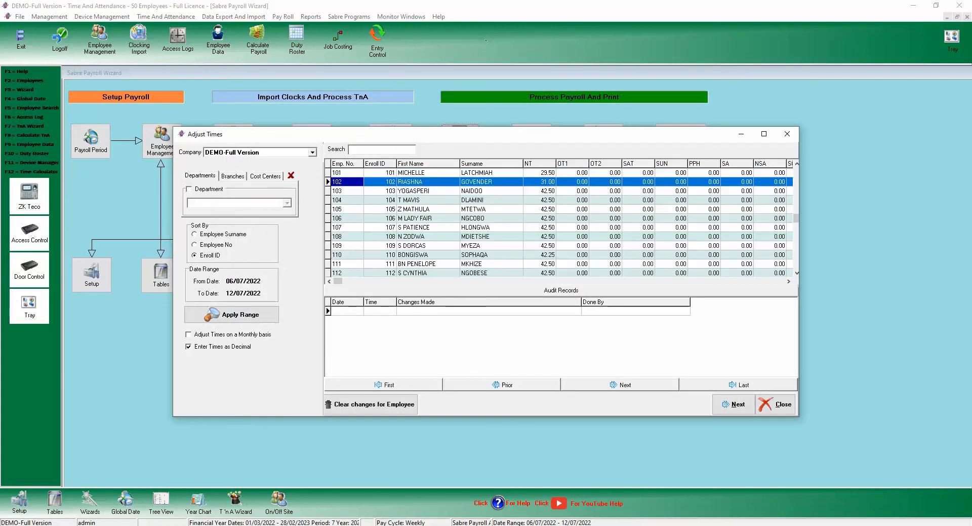
left_click(347, 191)
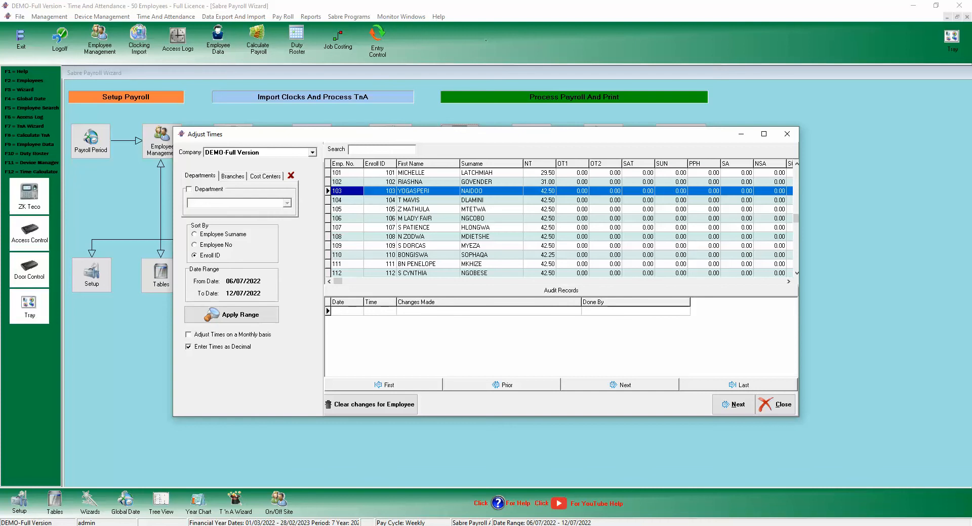
left_click(189, 335)
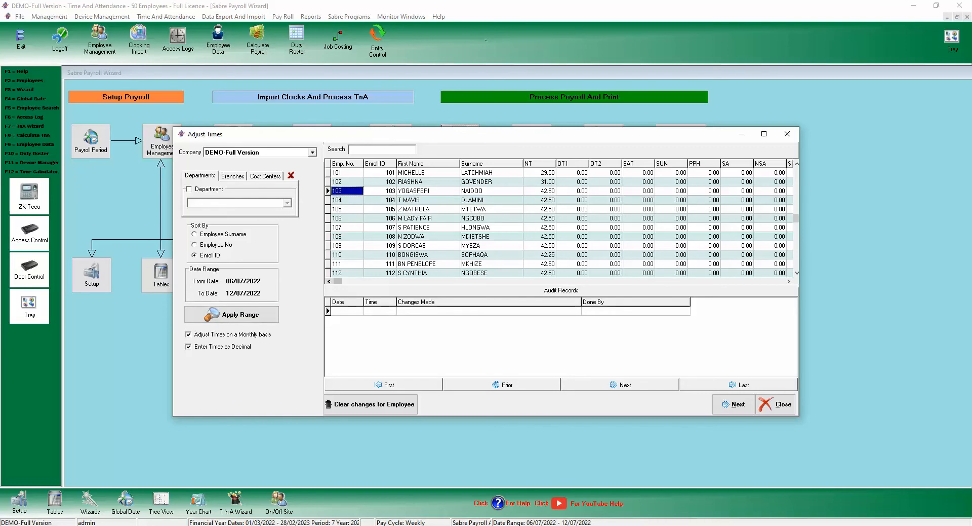
left_click(540, 173)
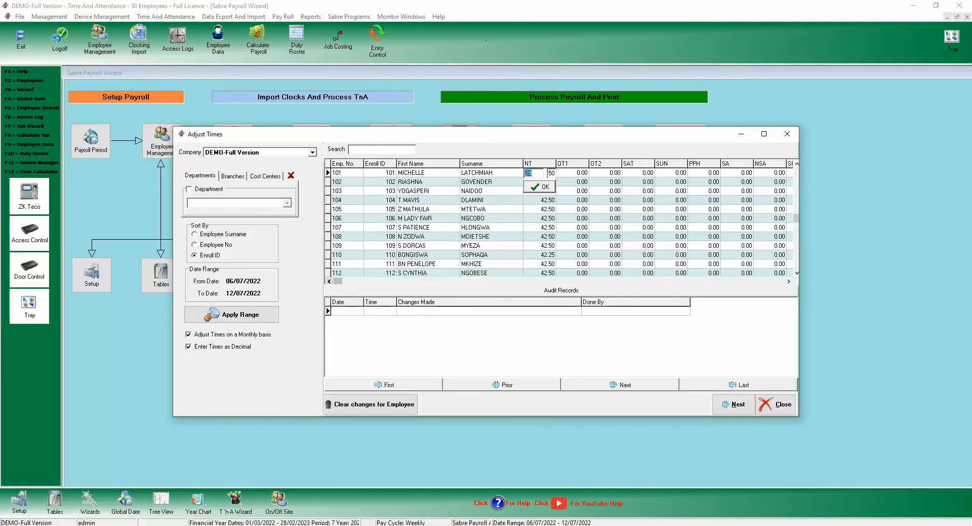
left_click(540, 200)
left_click(540, 237)
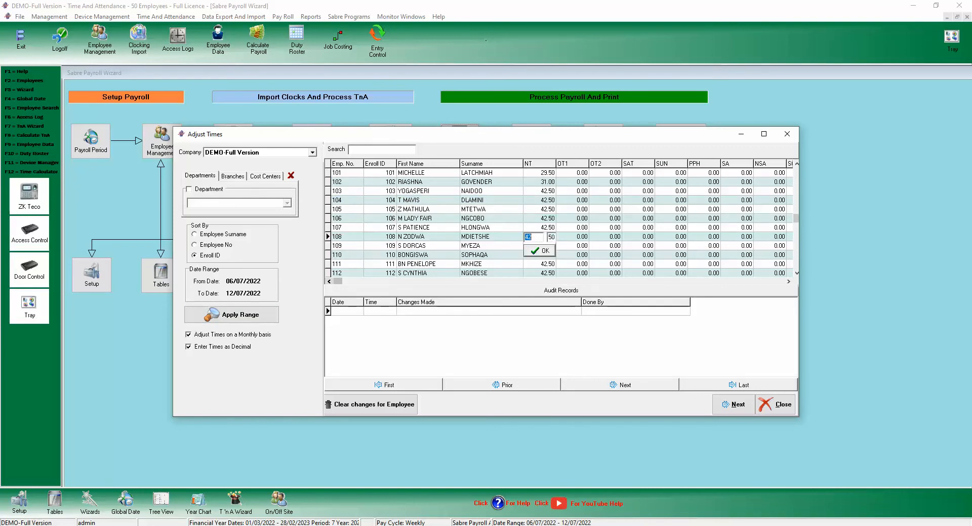
left_click(189, 334)
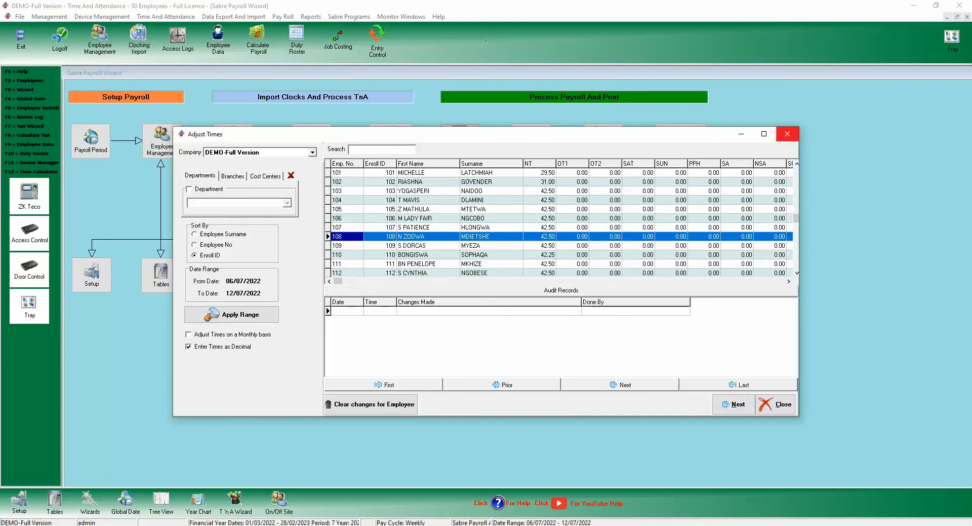
left_click(786, 134)
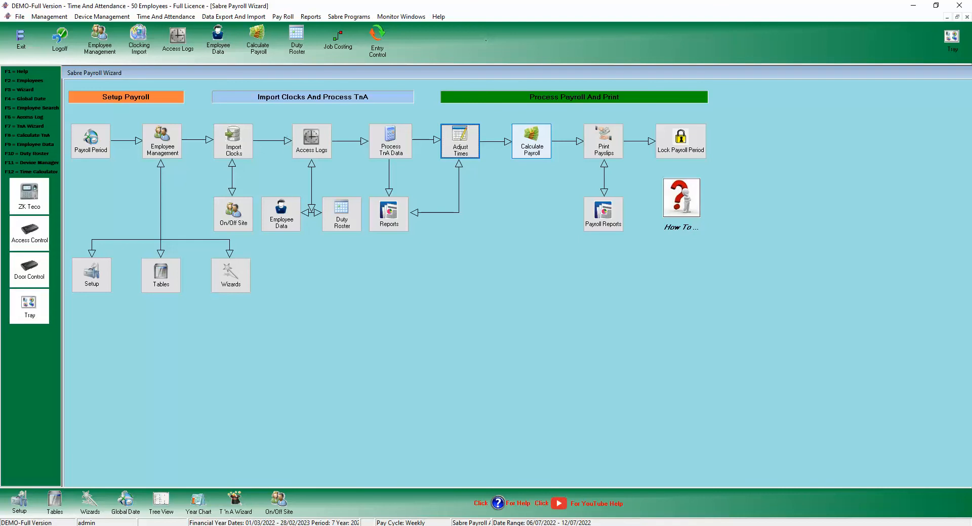
Calculate the weekly payroll, confirm processing, and bring up Print Pay Slips for 12/07/2022.
left_click(532, 141)
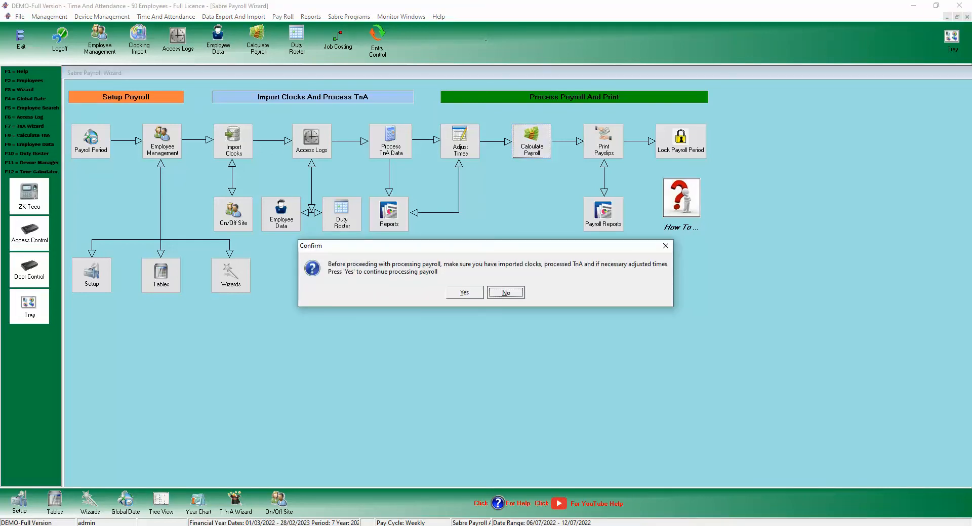
key("Return")
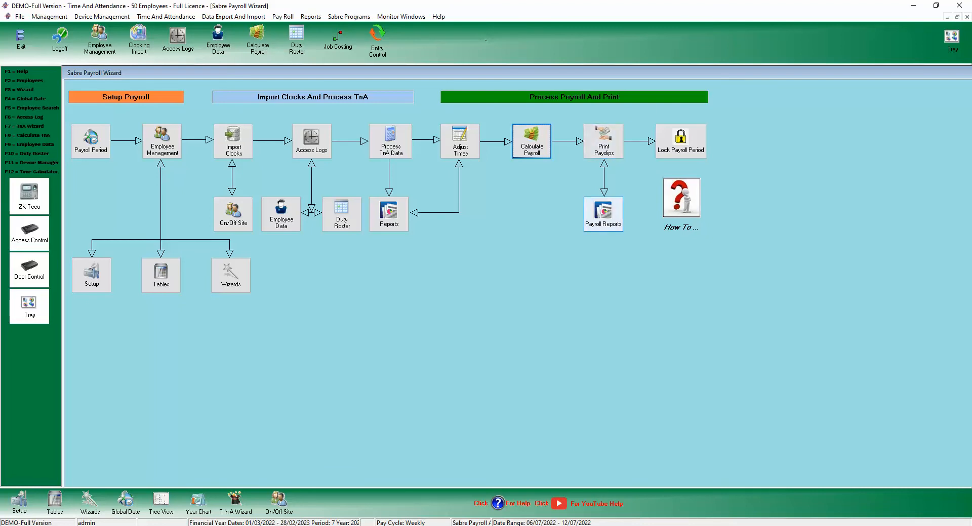
left_click(604, 141)
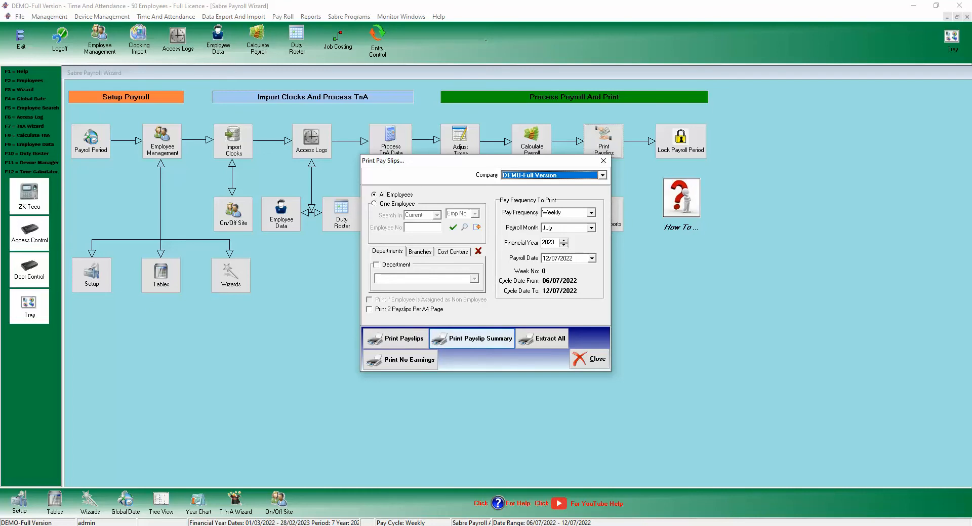
Send the Payslip Summary Report to print preview with the default sort order.
left_click(472, 338)
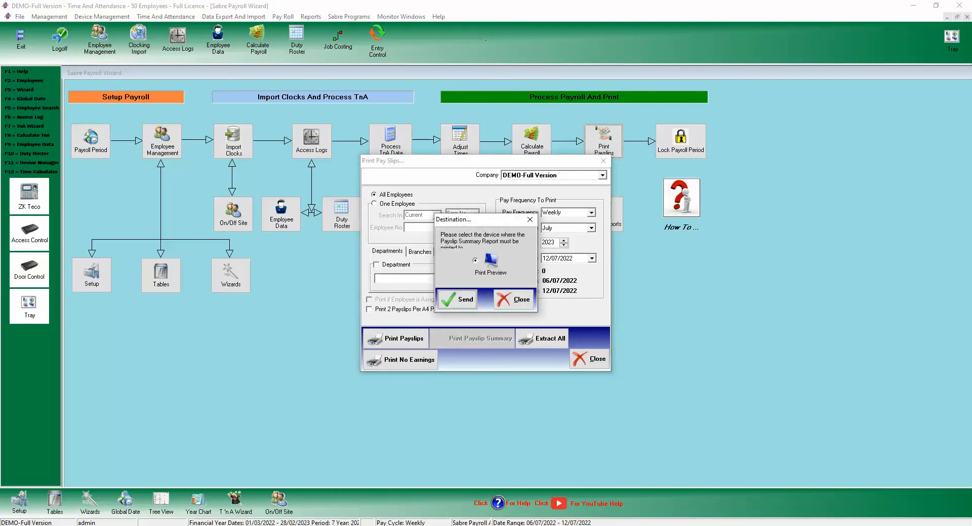
left_click(458, 299)
left_click(446, 311)
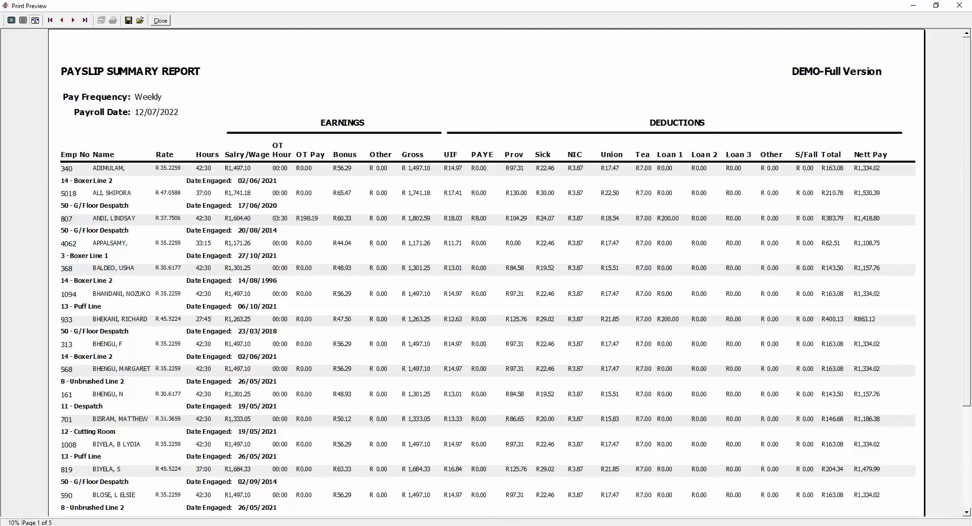
Page through the Payslip Summary Report preview to its final page.
left_click(967, 458)
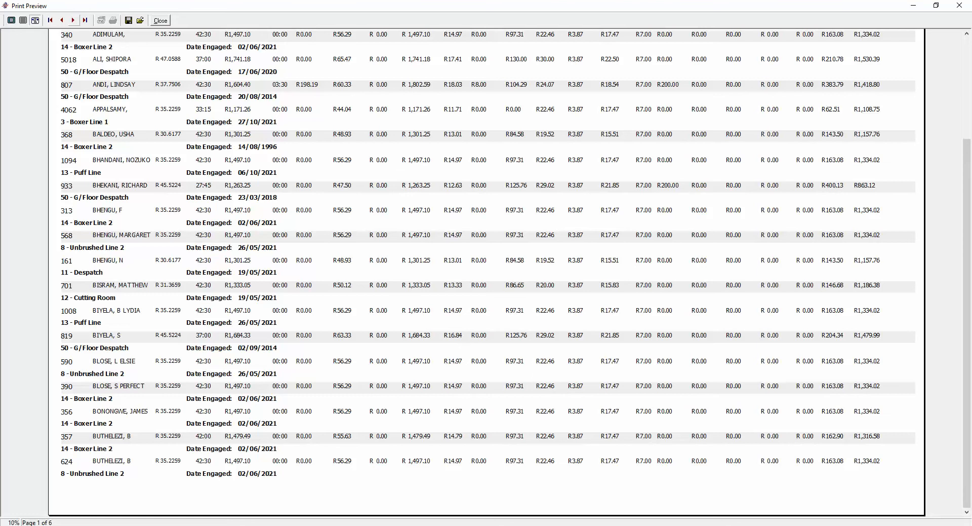
left_click(73, 20)
left_click(73, 21)
left_click(73, 20)
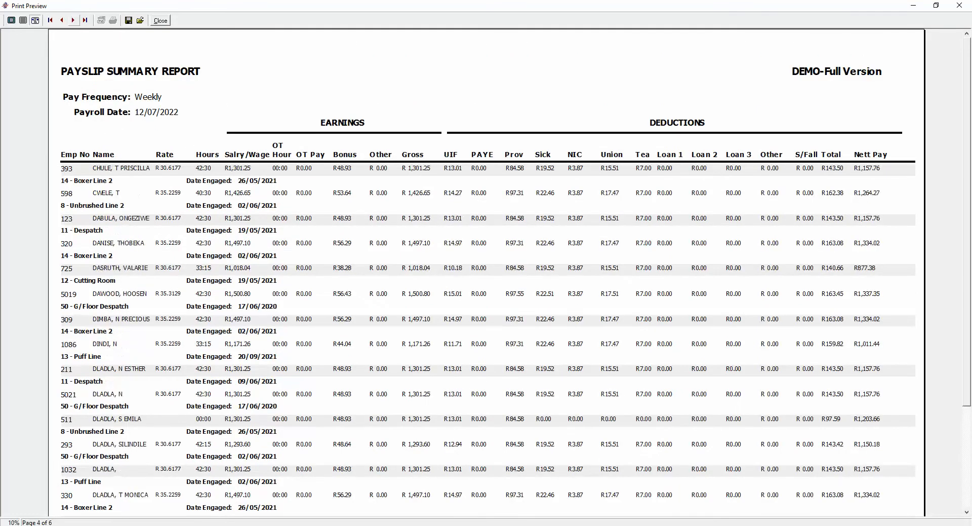
left_click(85, 21)
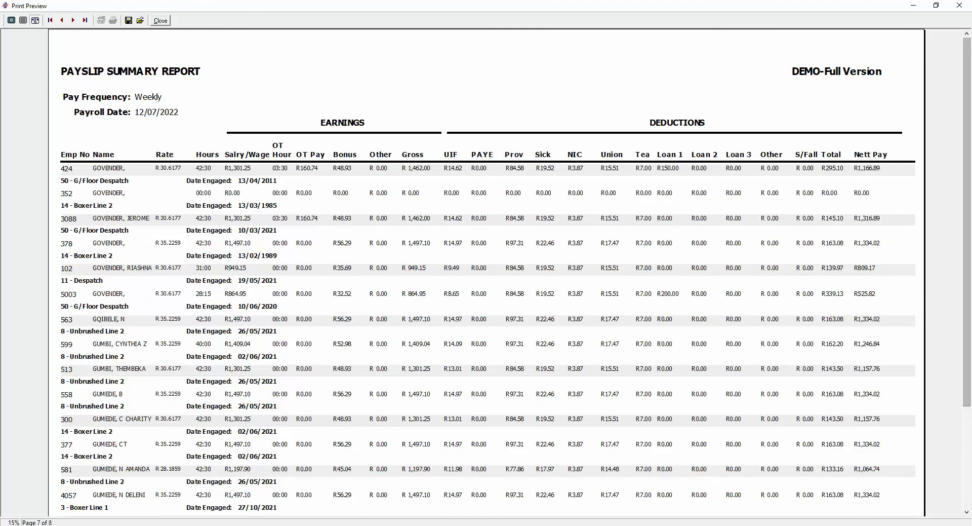
scroll(486, 274, "down", 3)
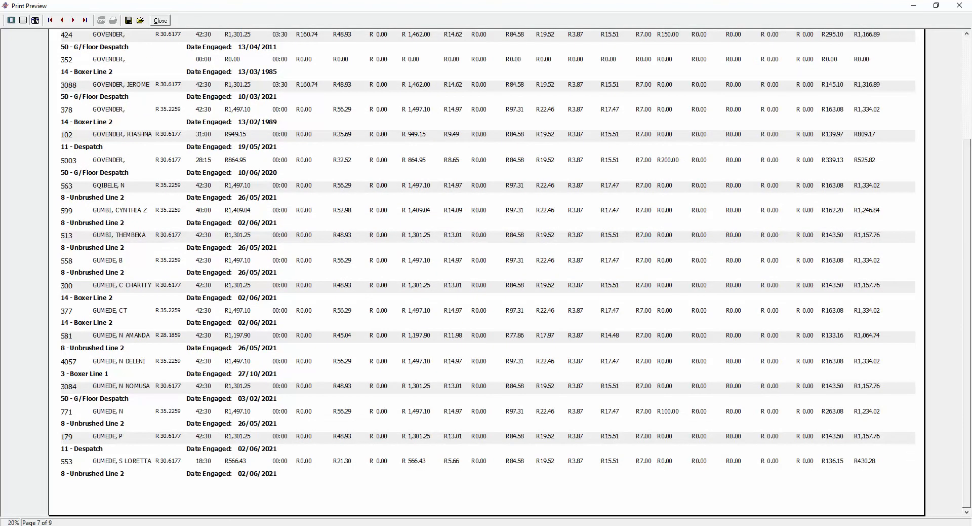
left_click(73, 20)
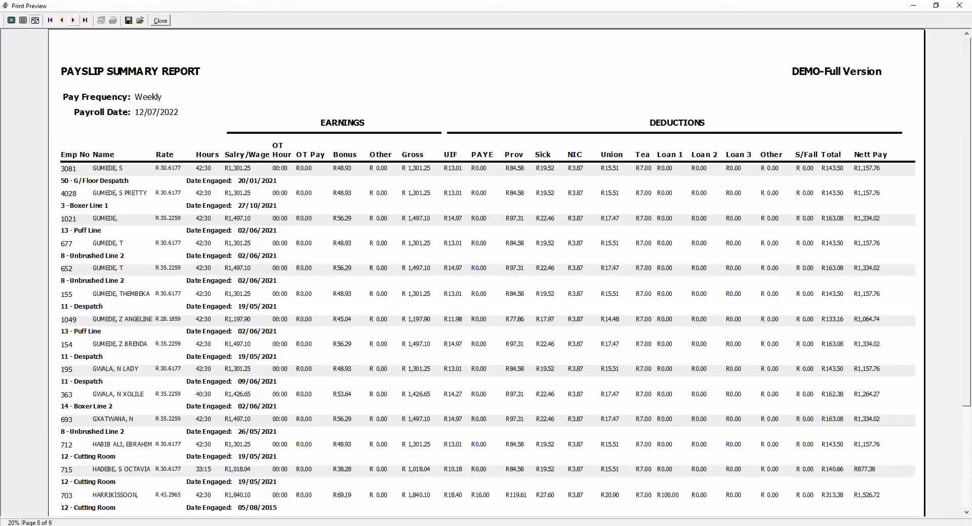
left_click(73, 20)
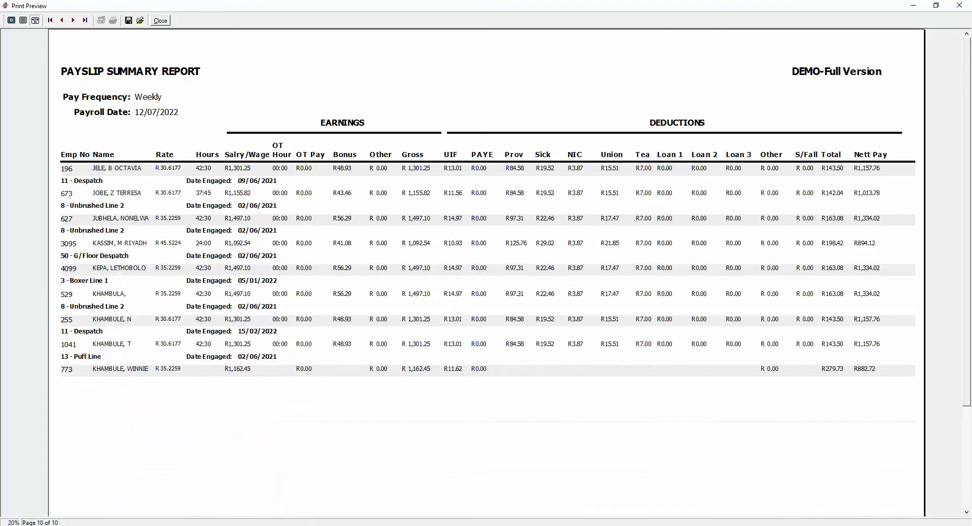
scroll(486, 273, "down", 5)
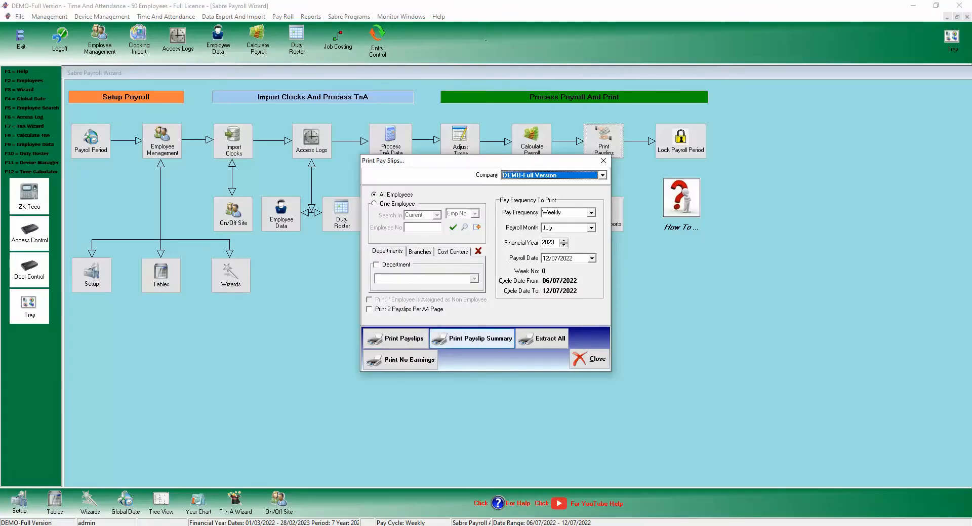
Send the employee payslips to Print Preview using the default sort order.
left_click(396, 339)
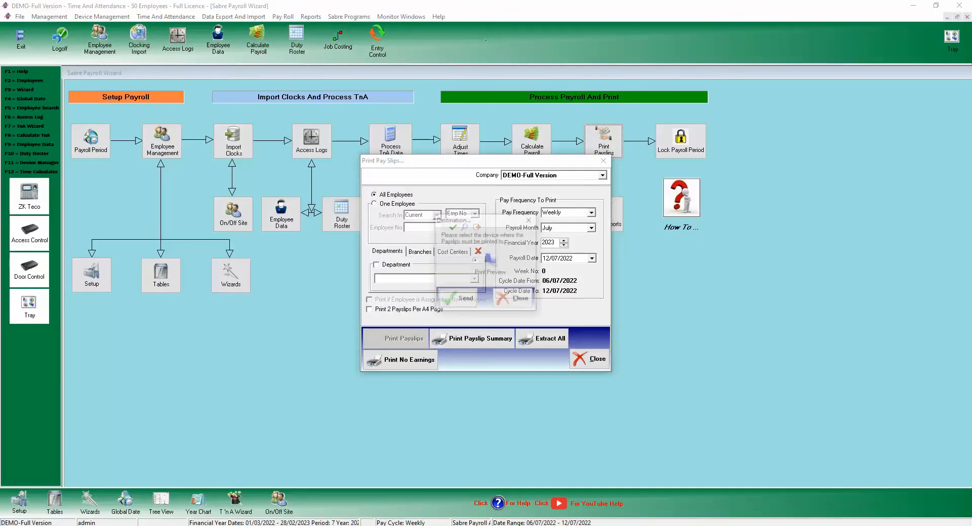
key("Return")
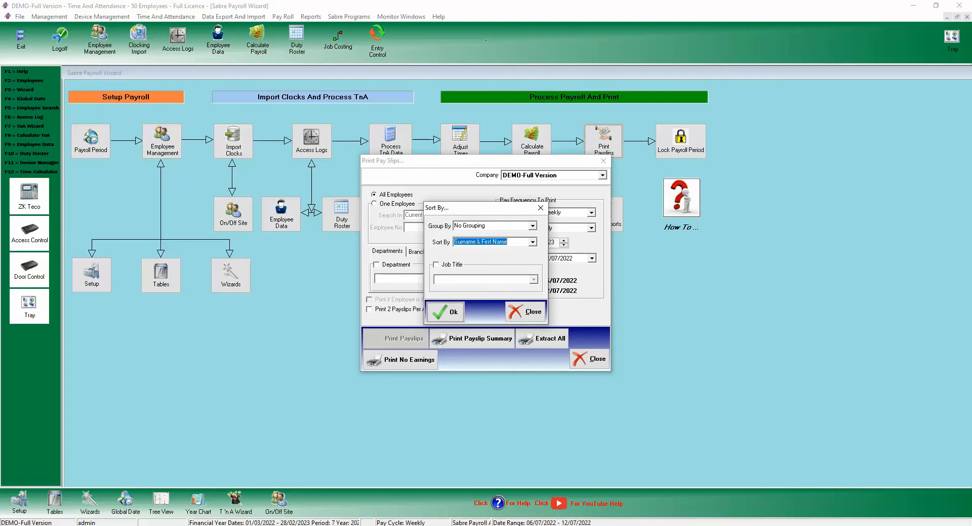
key("Return")
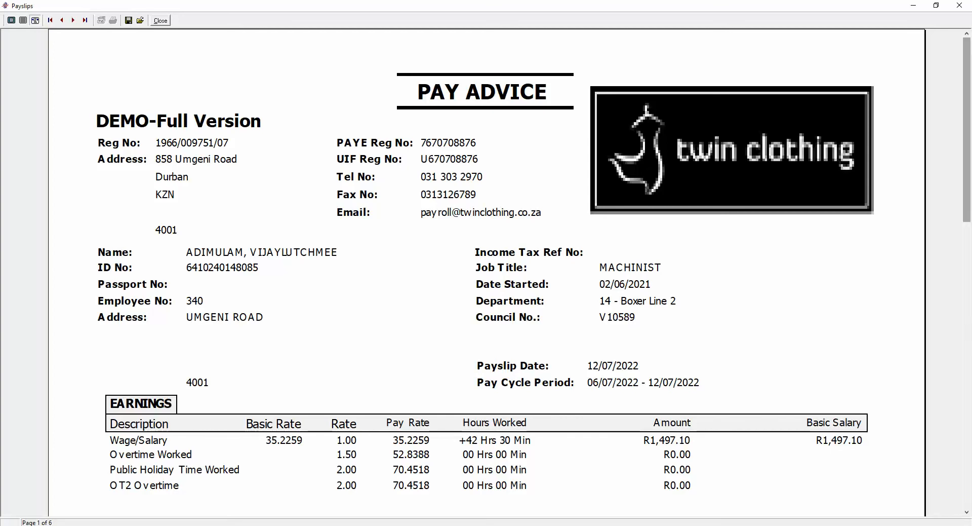
Scroll through the first employee's payslip to review earnings, deductions and nett pay.
scroll(486, 273, "down", 5)
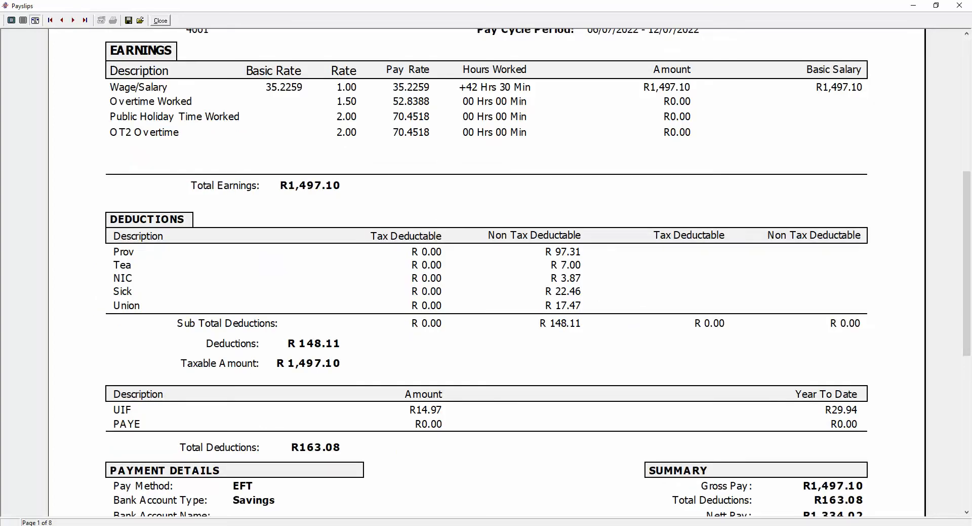
scroll(486, 273, "down", 4)
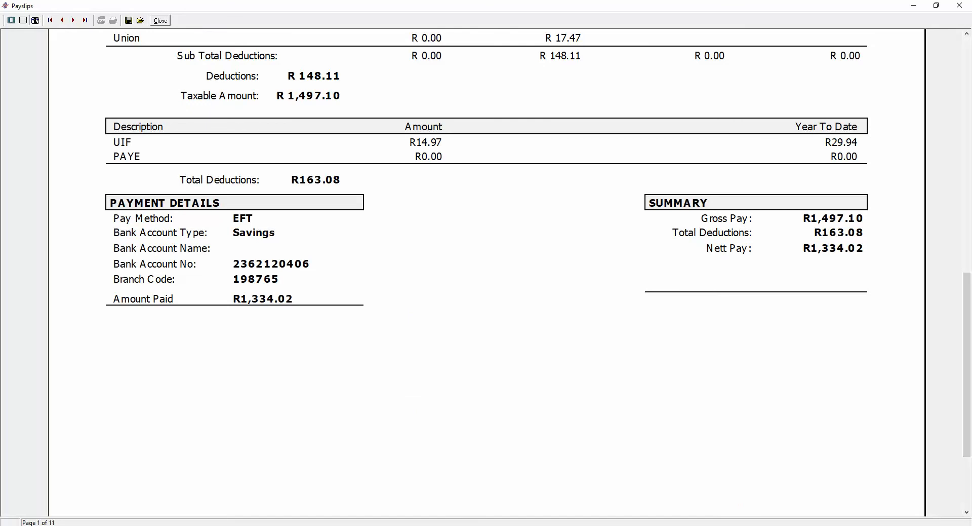
scroll(486, 274, "up", 6)
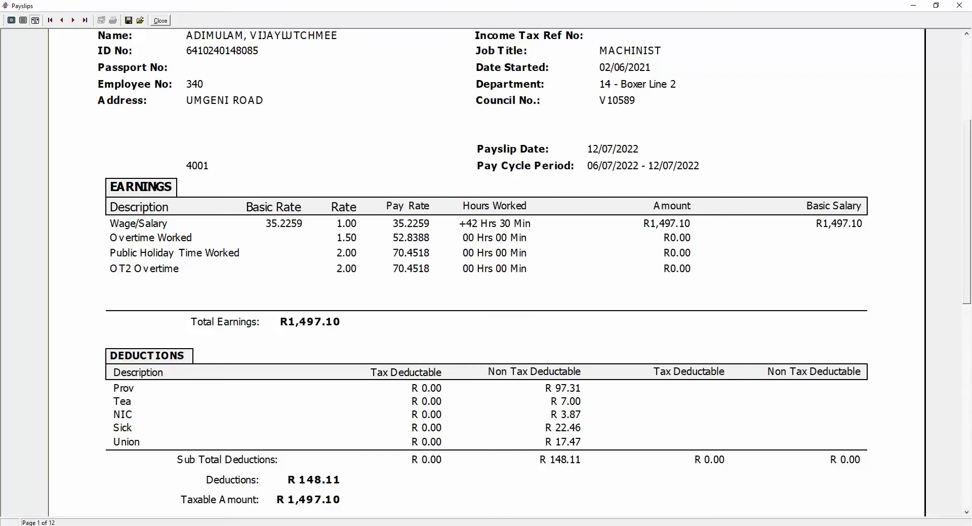
scroll(486, 274, "up", 3)
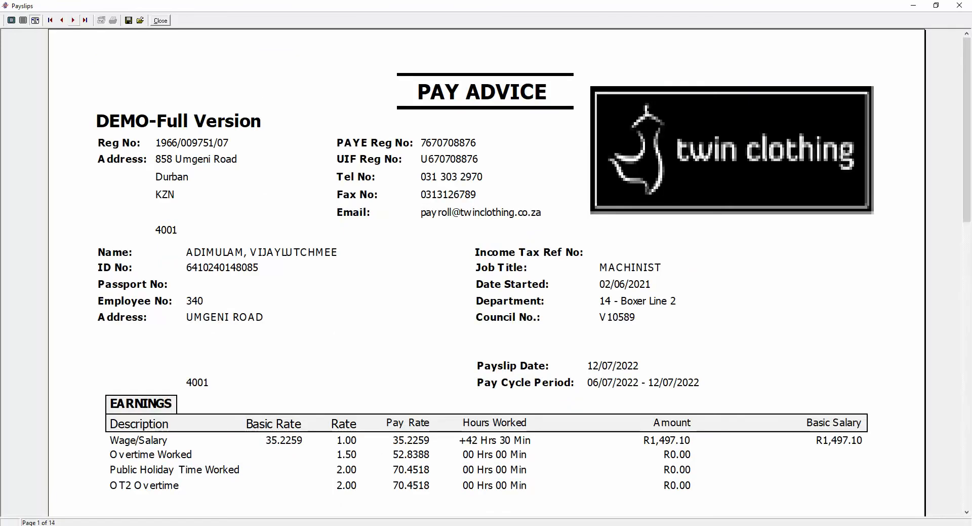
Page ahead to the fourth employee's payslip, review it, and close the preview.
left_click(74, 21)
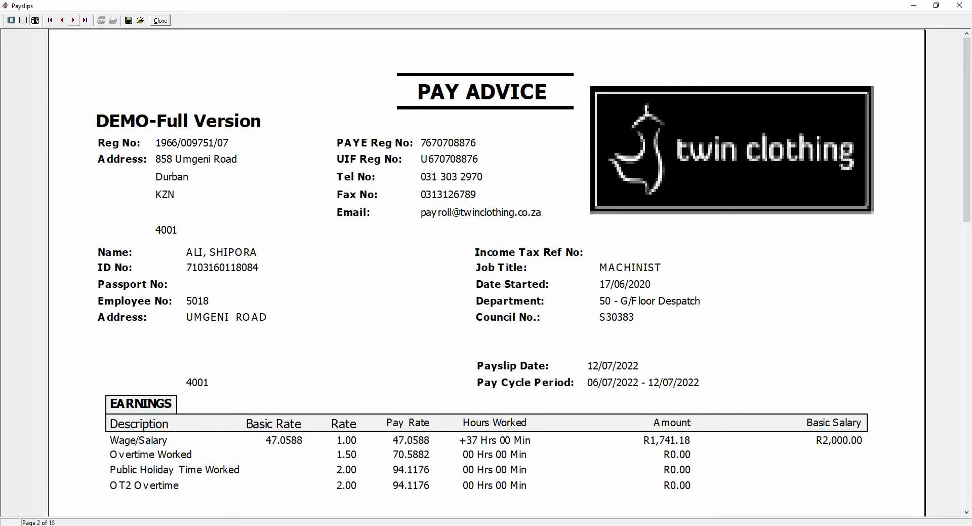
left_click(74, 20)
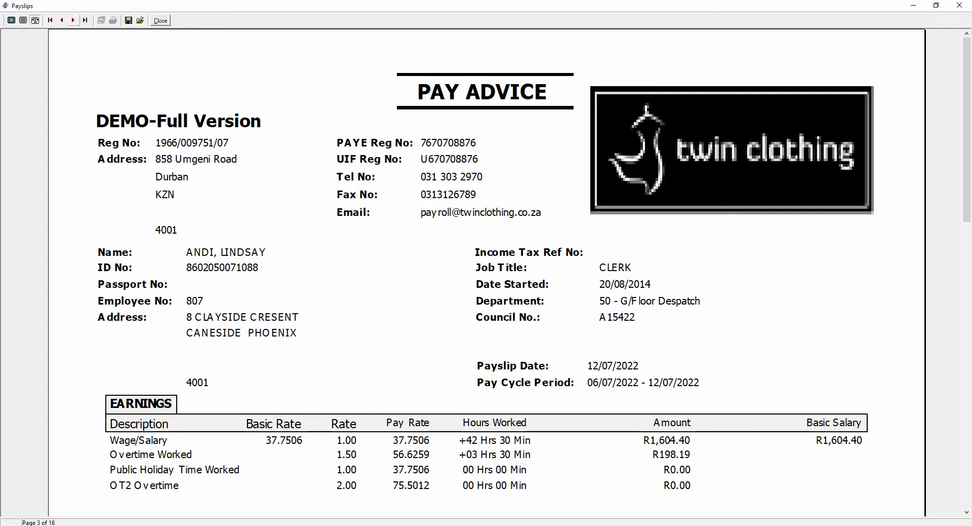
left_click(74, 20)
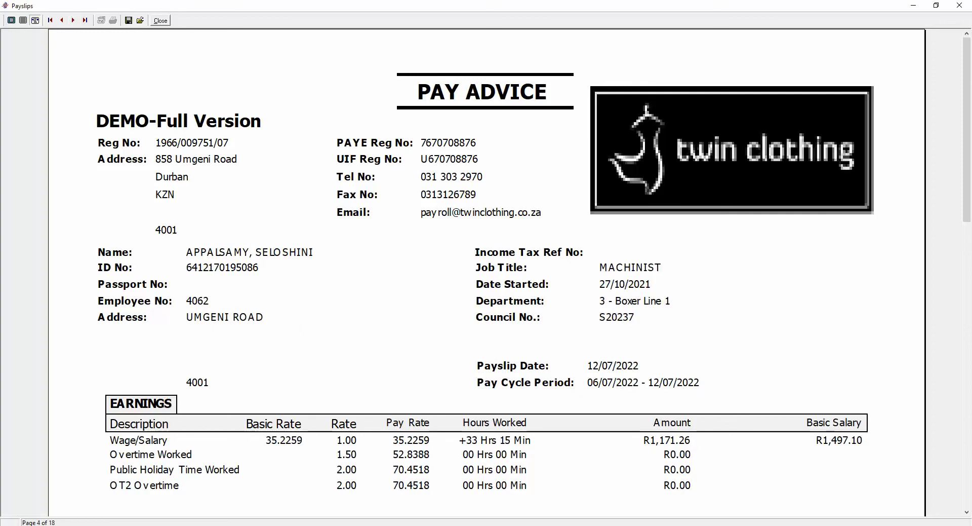
scroll(486, 274, "down", 8)
scroll(486, 273, "down", 3)
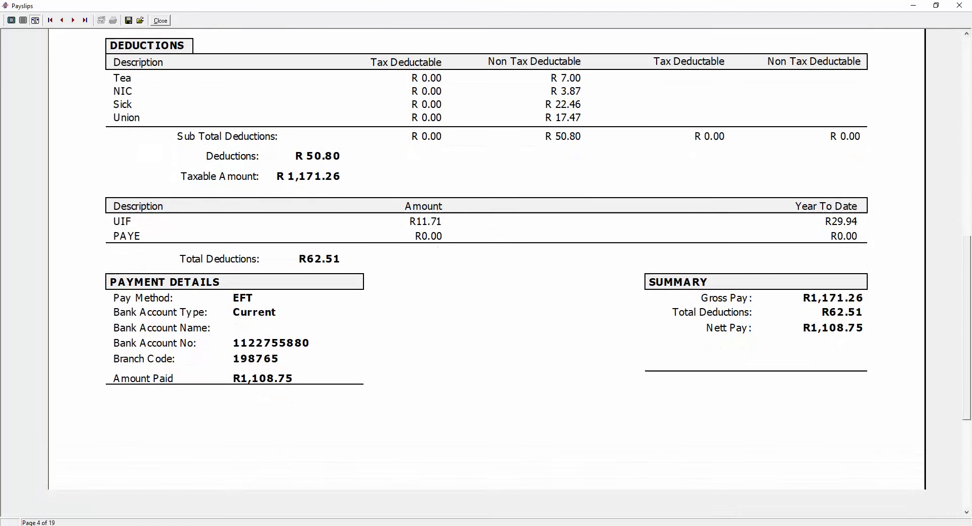
scroll(487, 274, "up", 8)
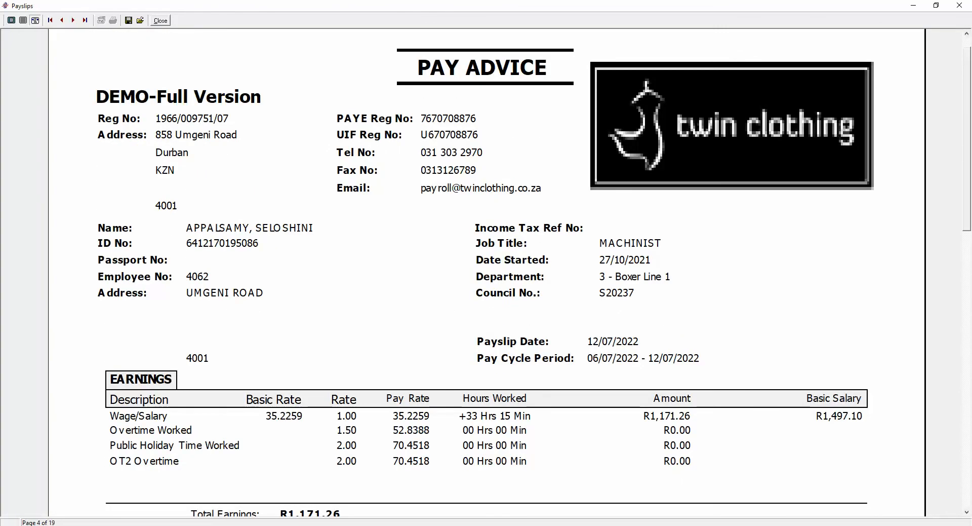
key("Escape")
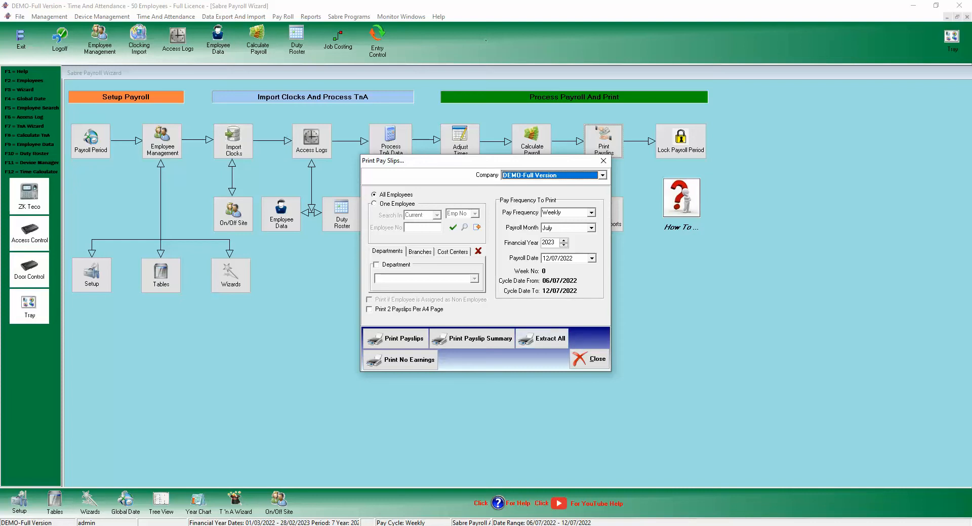
Close Print Pay Slips, reopen Calculate Payroll, and dismiss the Print Pay Slips dialog over it.
left_click(589, 359)
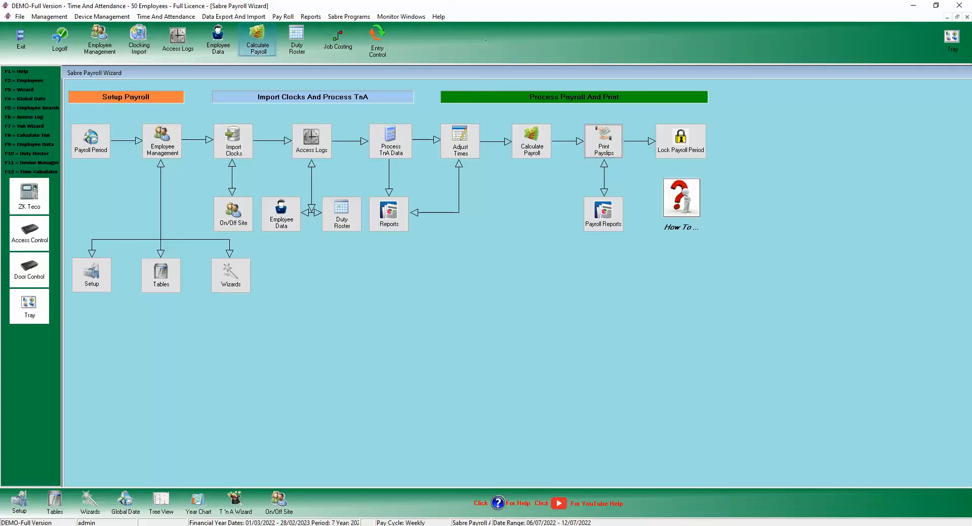
left_click(258, 41)
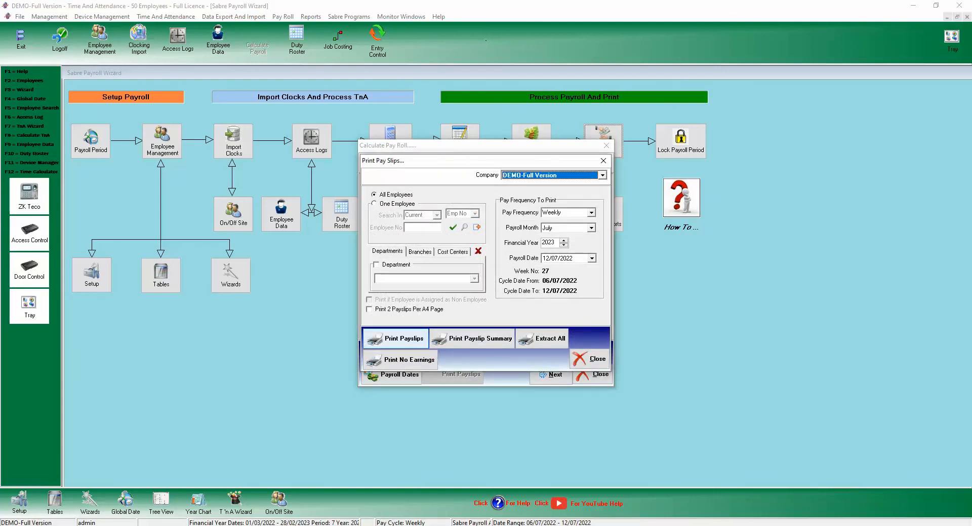
left_click(590, 358)
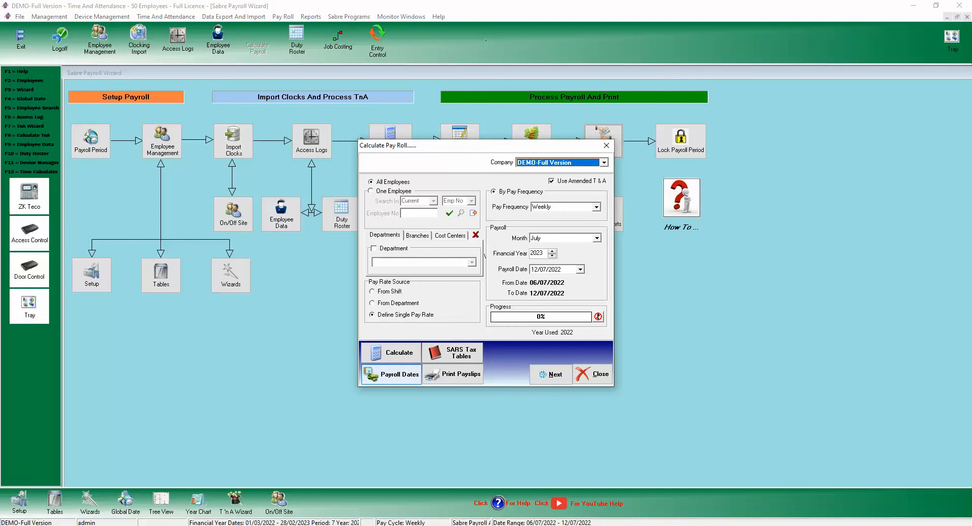
View the weekly payroll dates calendar, checking November dates.
left_click(391, 374)
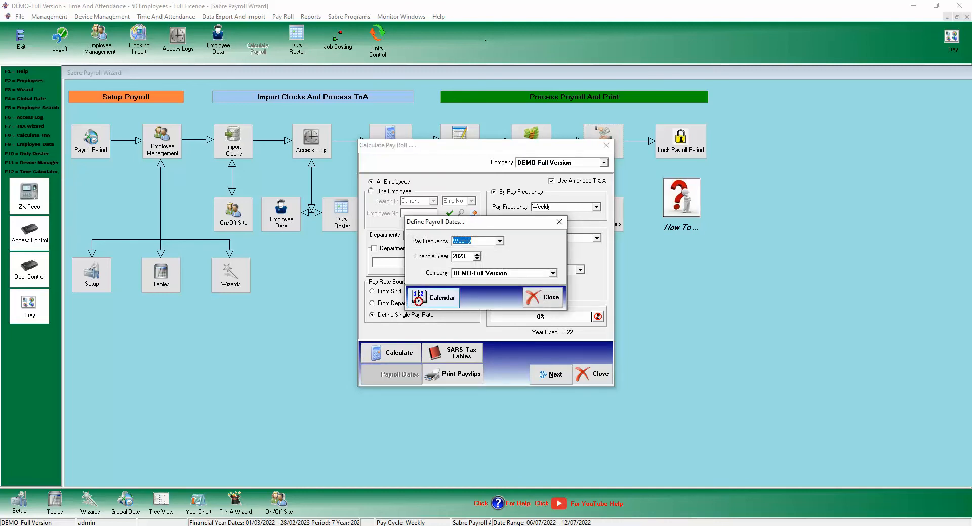
left_click(434, 297)
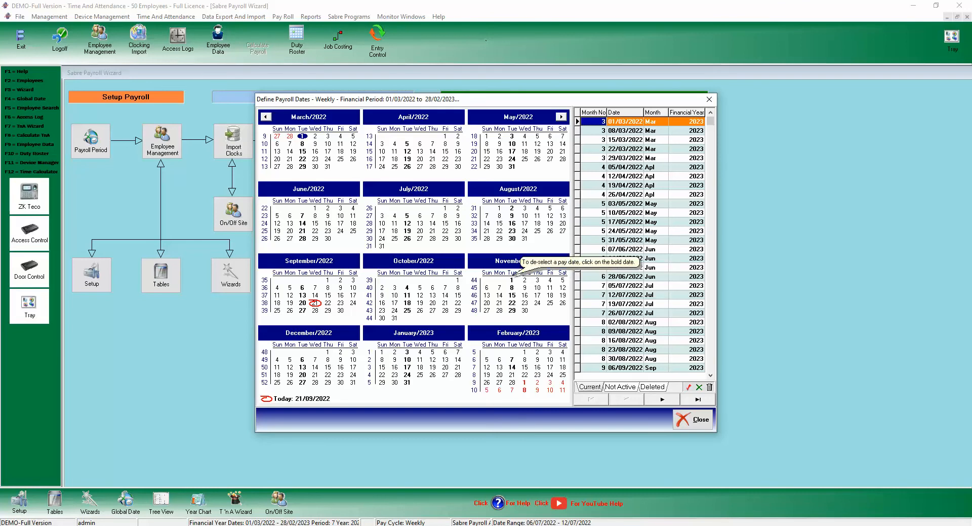
left_click(512, 279)
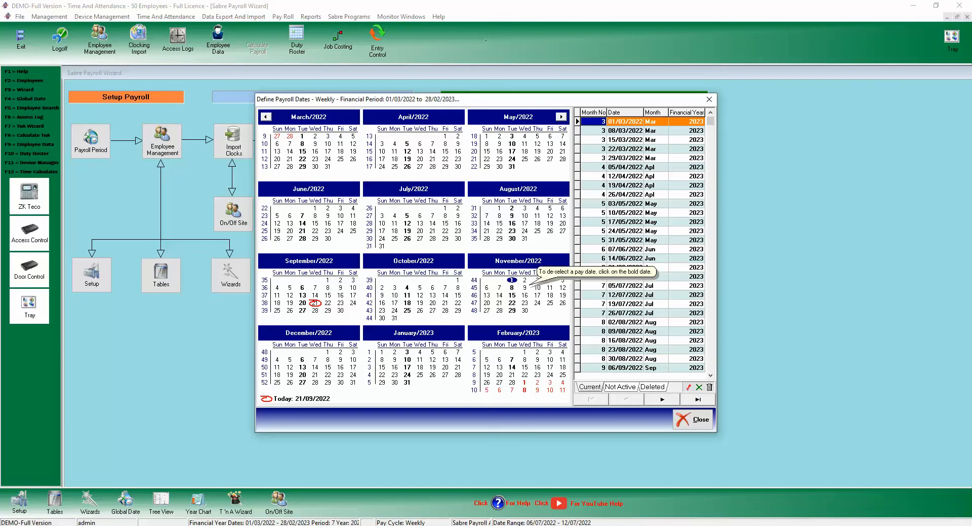
left_click(525, 280)
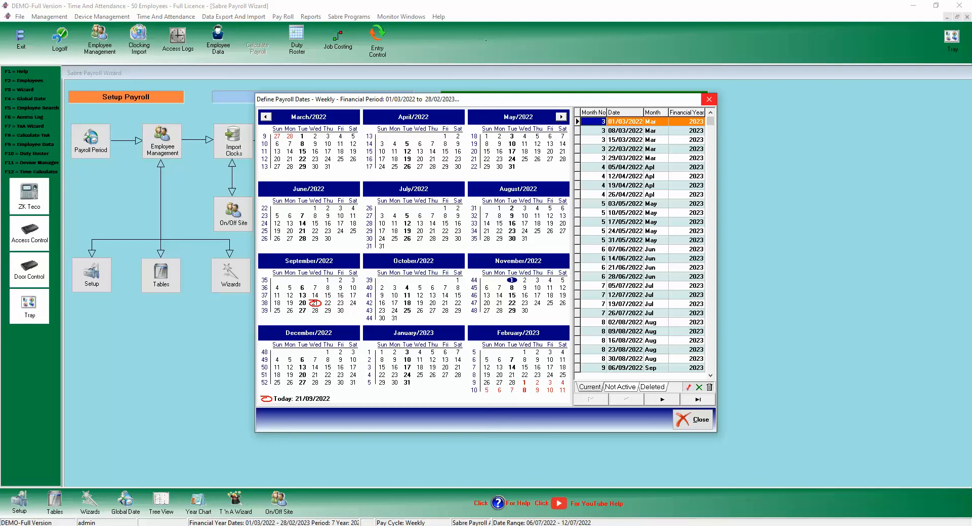
left_click(709, 99)
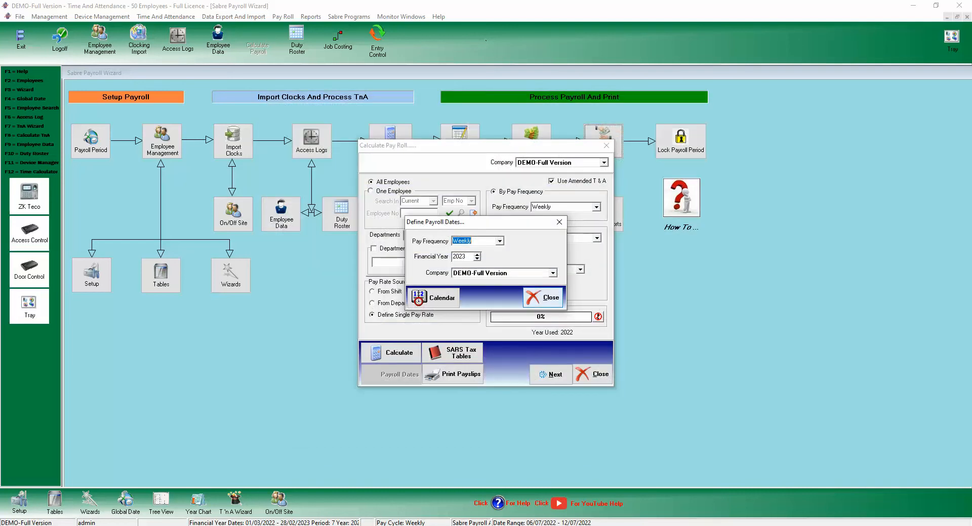
left_click(543, 297)
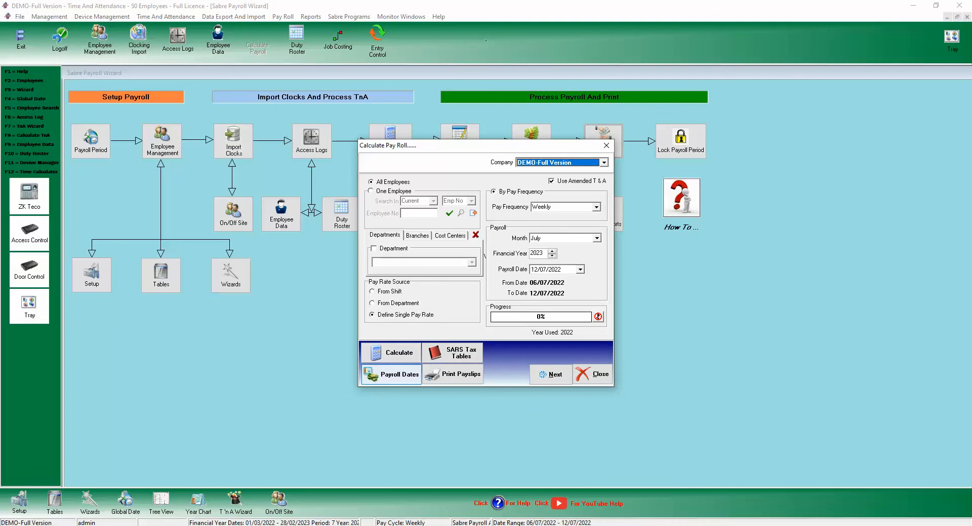
Switch the pay frequency to Monthly and view the monthly payroll dates calendar.
left_click(392, 374)
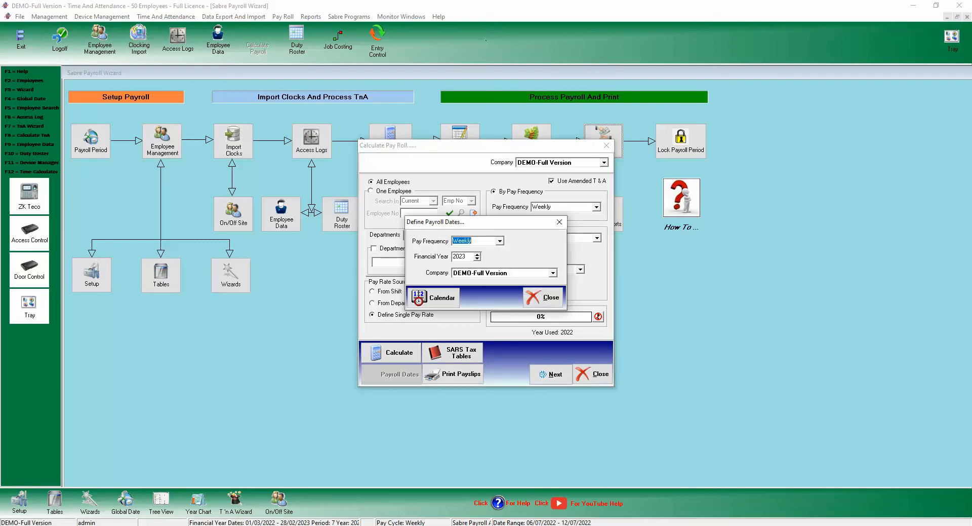
left_click(500, 241)
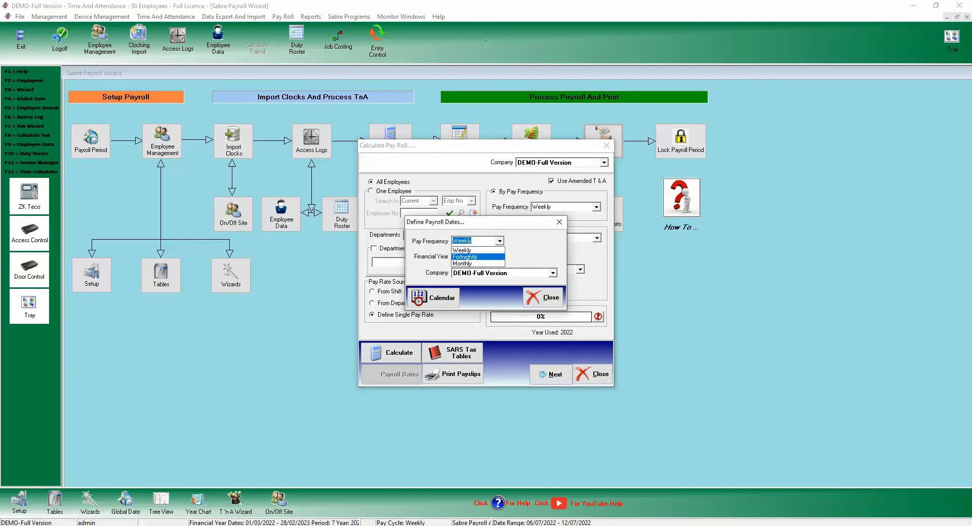
left_click(463, 263)
left_click(418, 298)
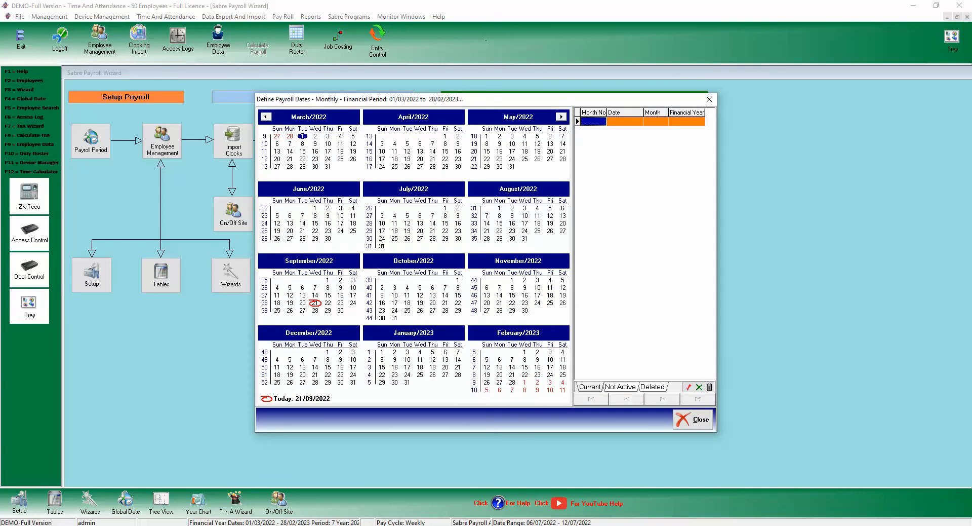
left_click(692, 419)
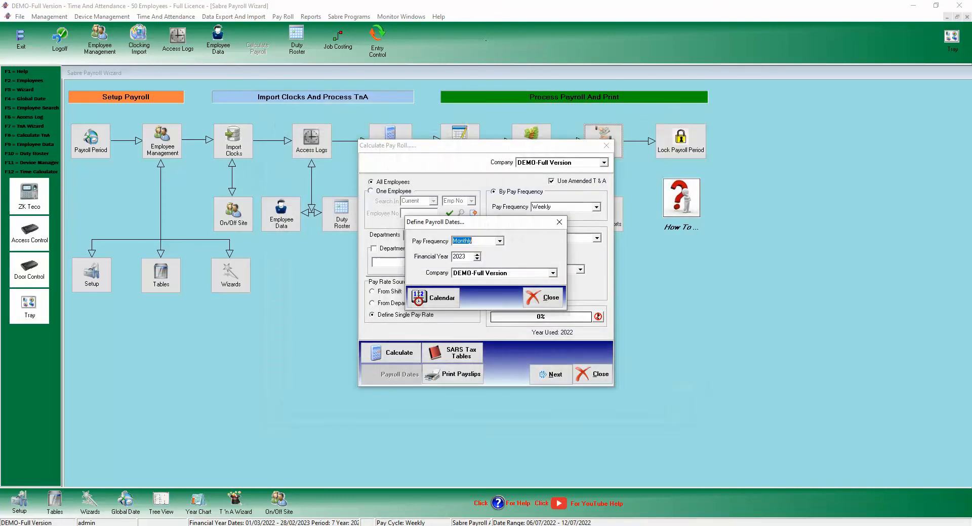
Set the pay frequency back to Weekly and close the payroll calculation settings.
left_click(499, 241)
left_click(462, 250)
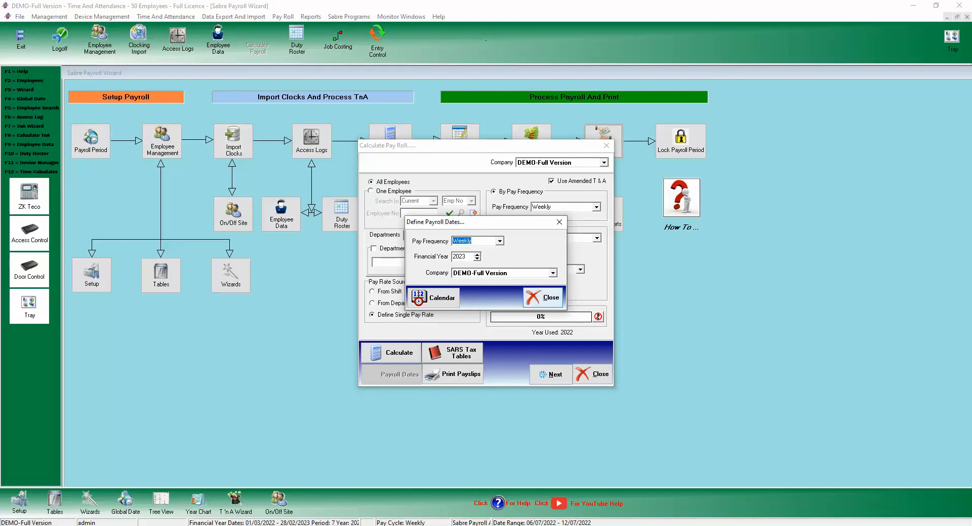
left_click(543, 297)
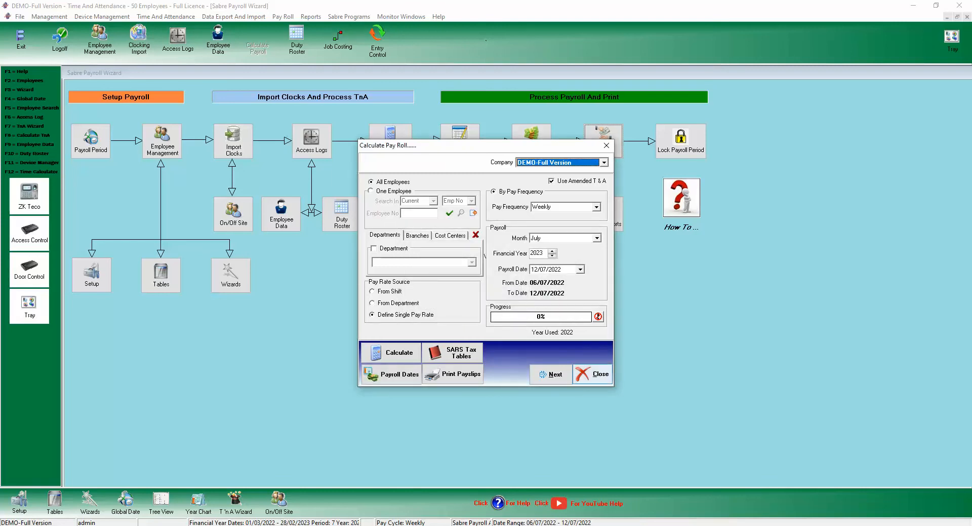
left_click(592, 374)
left_click(99, 44)
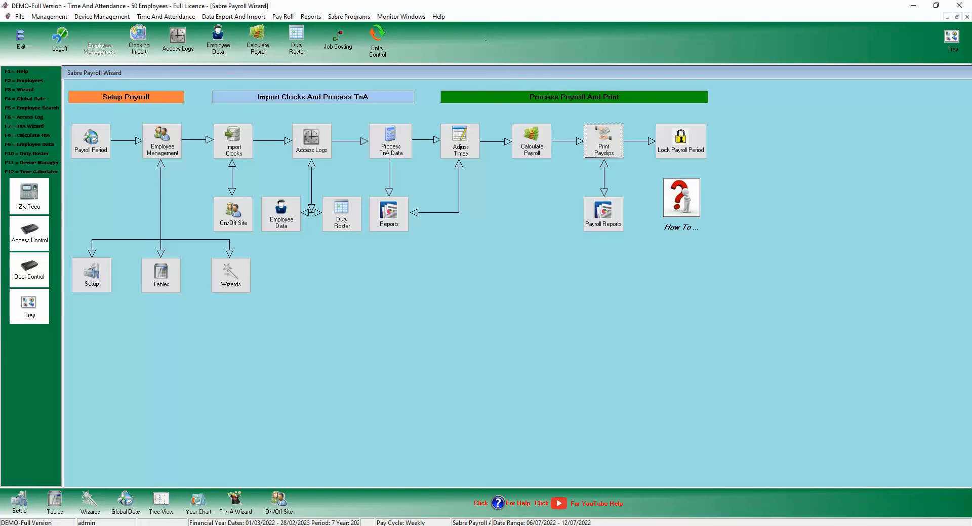
Reopen the Employee Management records for the first employee.
key("F2")
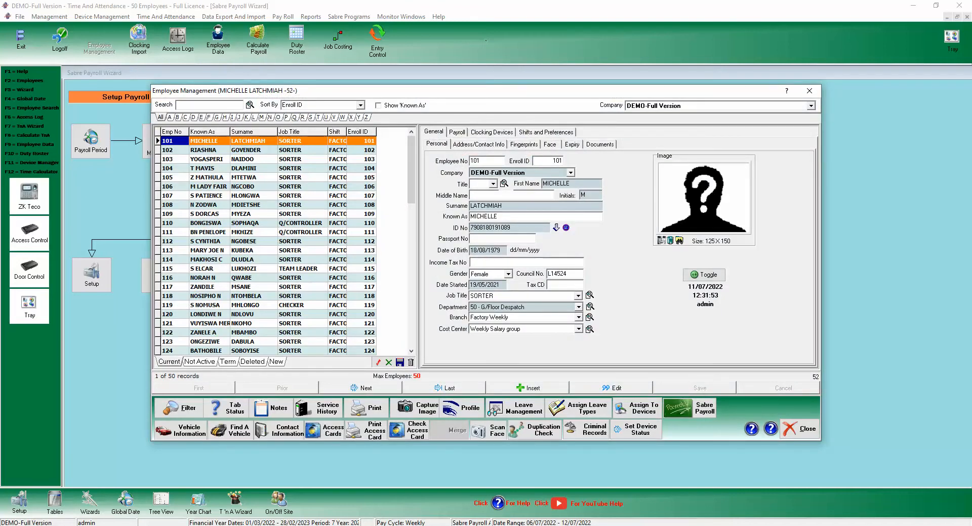
left_click(809, 90)
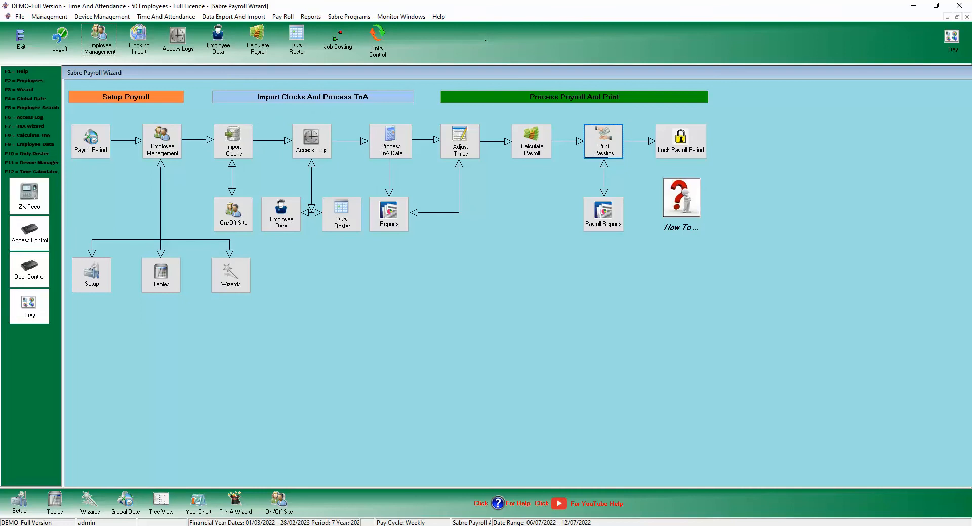
left_click(162, 141)
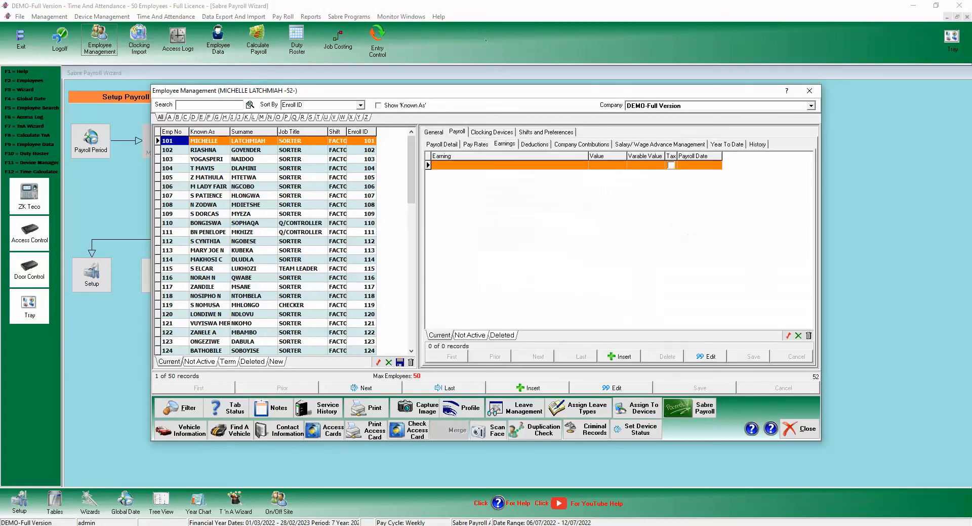
Show Payroll Detail and keep EFT from the Cash, Cheque and EFT payment methods.
left_click(441, 143)
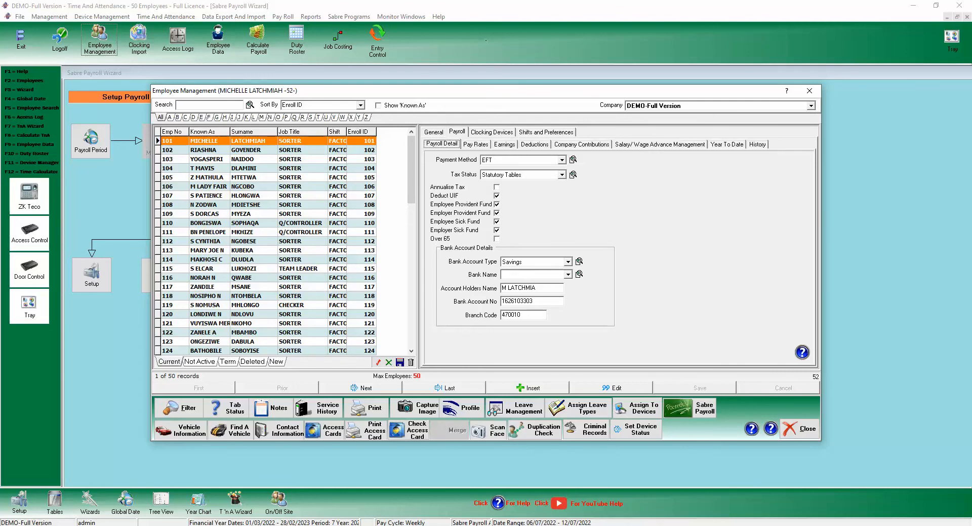
left_click(562, 160)
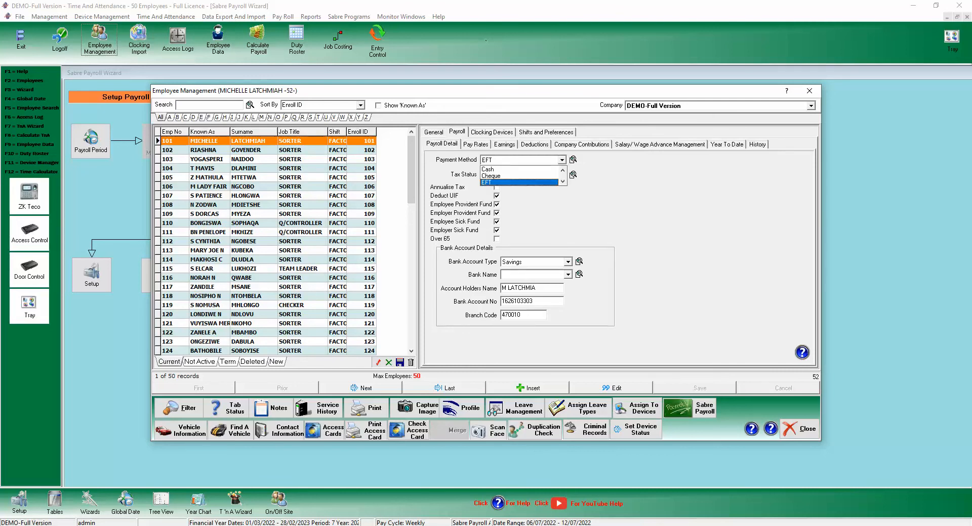
left_click(562, 160)
left_click(562, 160)
key("Return")
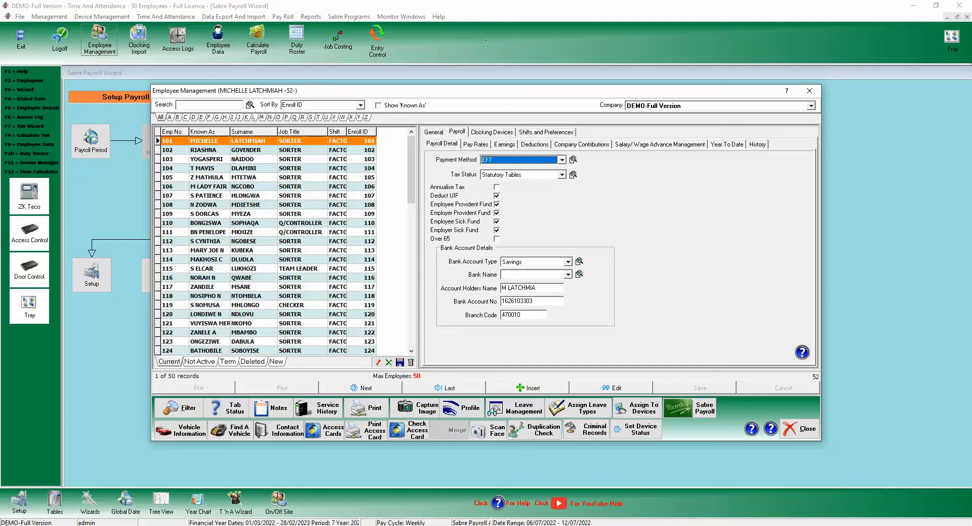
From the employee's Pay Rates, open the Sabre Payroll Setup Pay Rates window.
left_click(476, 145)
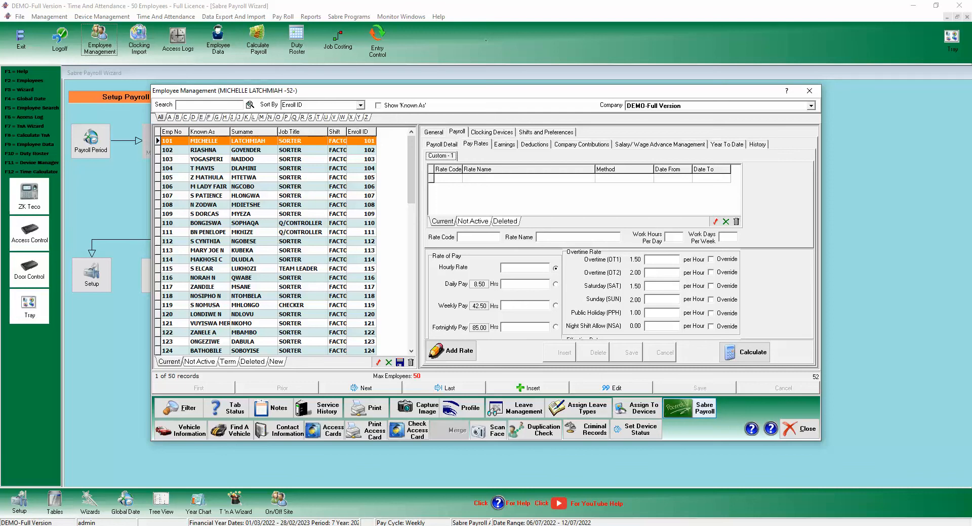
left_click(705, 407)
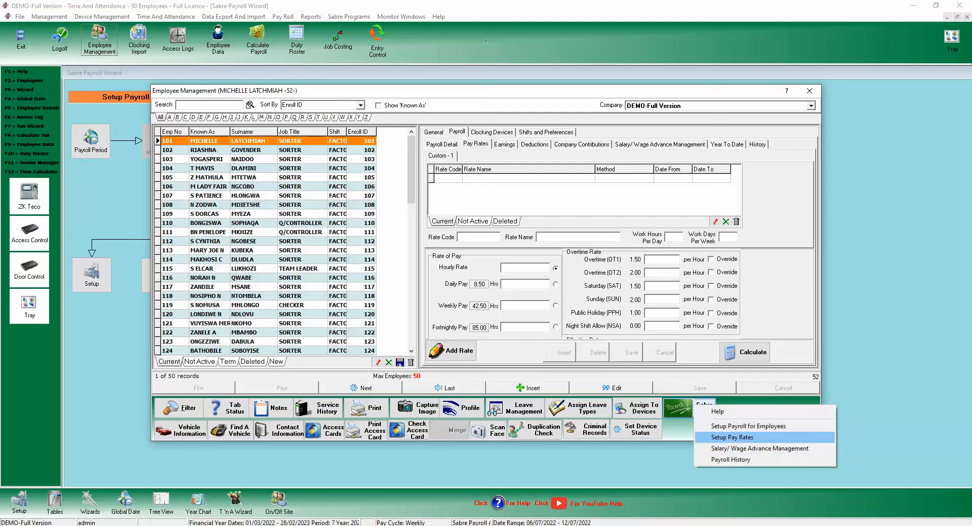
left_click(732, 437)
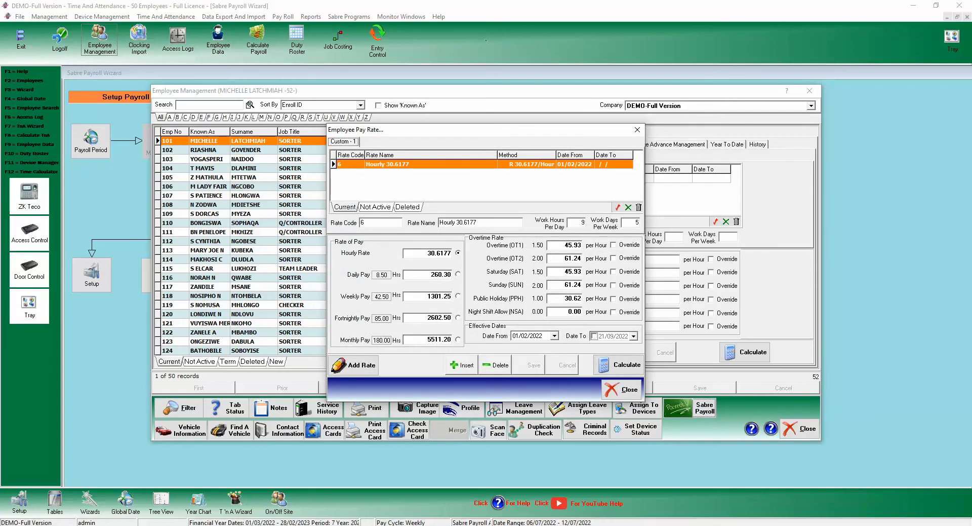
left_click_drag(486, 130, 564, 129)
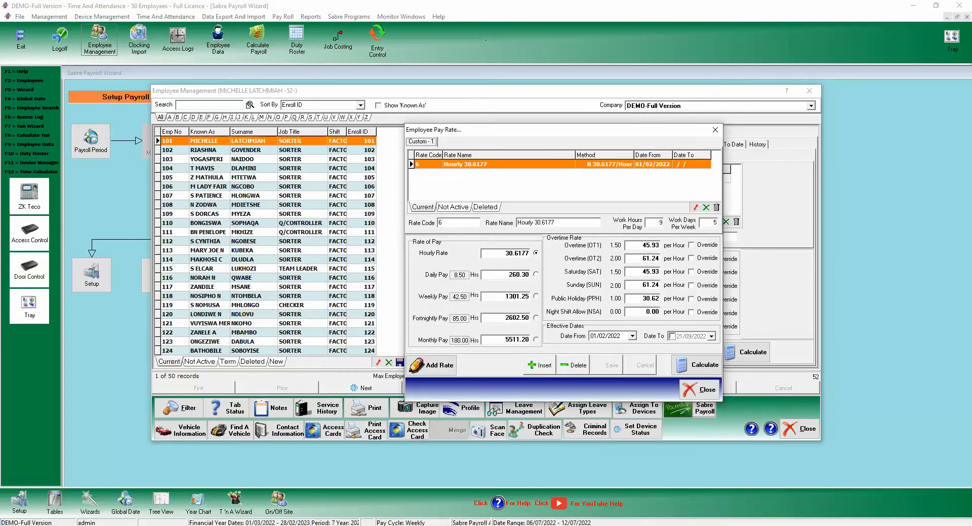
Inspect the Hourly 30.6177 rate with its daily and monthly amounts, then close it.
left_click(428, 164)
left_click_drag(558, 223, 516, 222)
left_click(561, 223)
left_click_drag(524, 252, 481, 253)
left_click(495, 273)
left_click(497, 339)
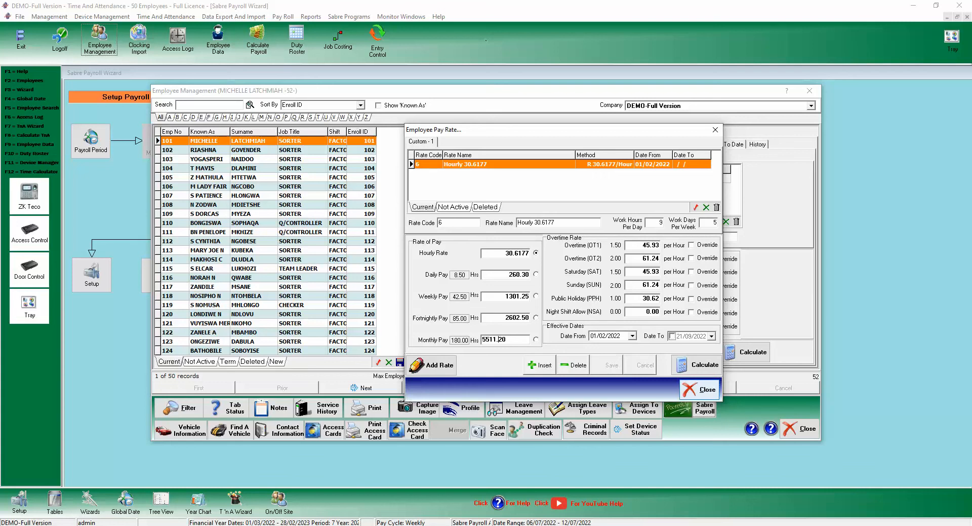
left_click(701, 389)
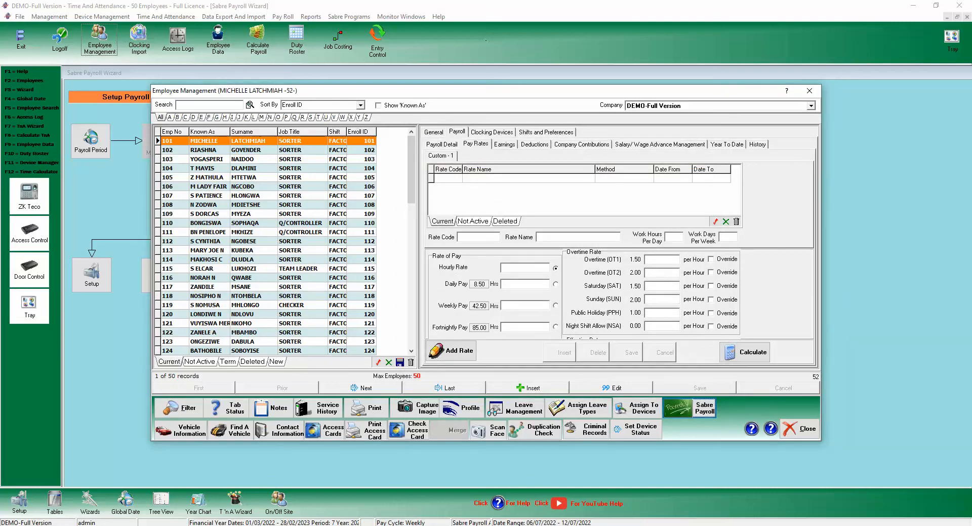
Open Additional Earnings and browse Company Loan, Pay Adjustment - 130.09 and Bonus.
left_click(504, 144)
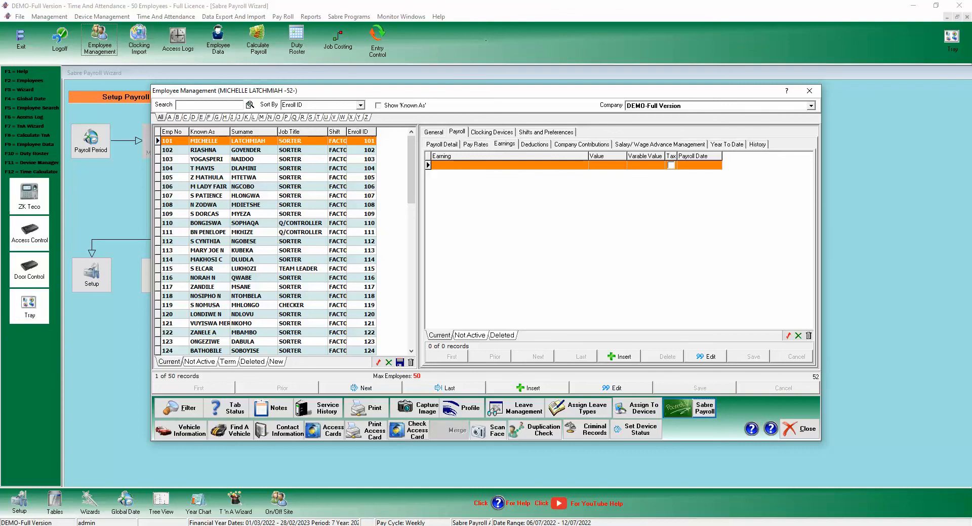
left_click(618, 356)
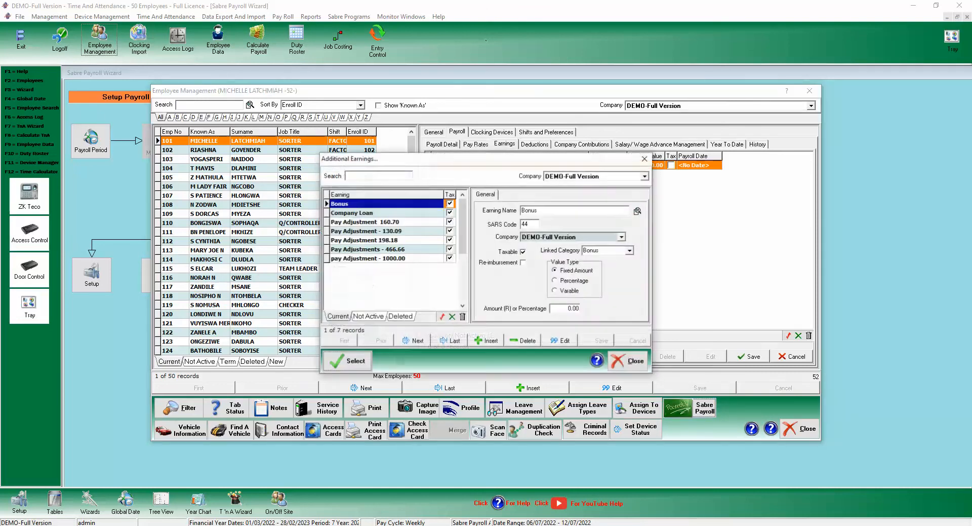
left_click(374, 222)
left_click(374, 213)
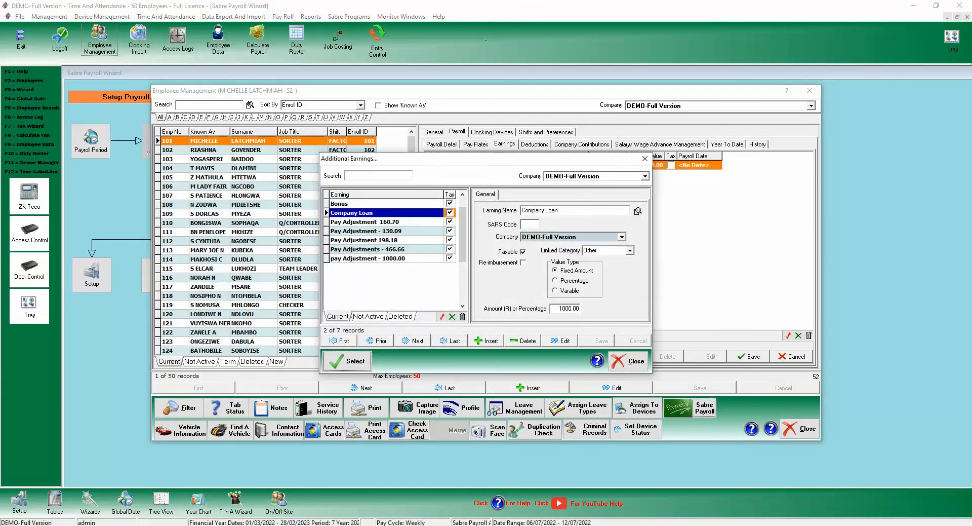
left_click(375, 230)
left_click(375, 213)
left_click(374, 204)
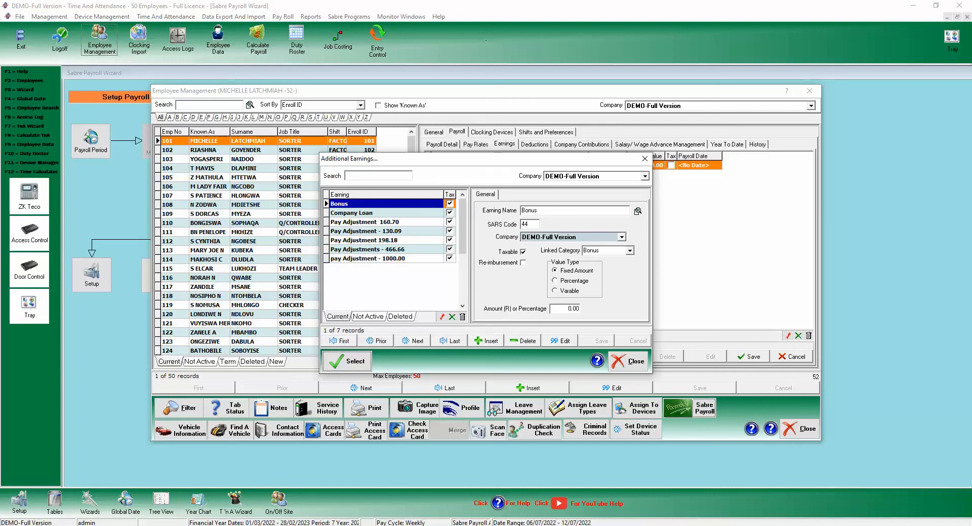
Keep Bonus taxable rather than a reimbursement, save it, and close the list.
left_click(523, 262)
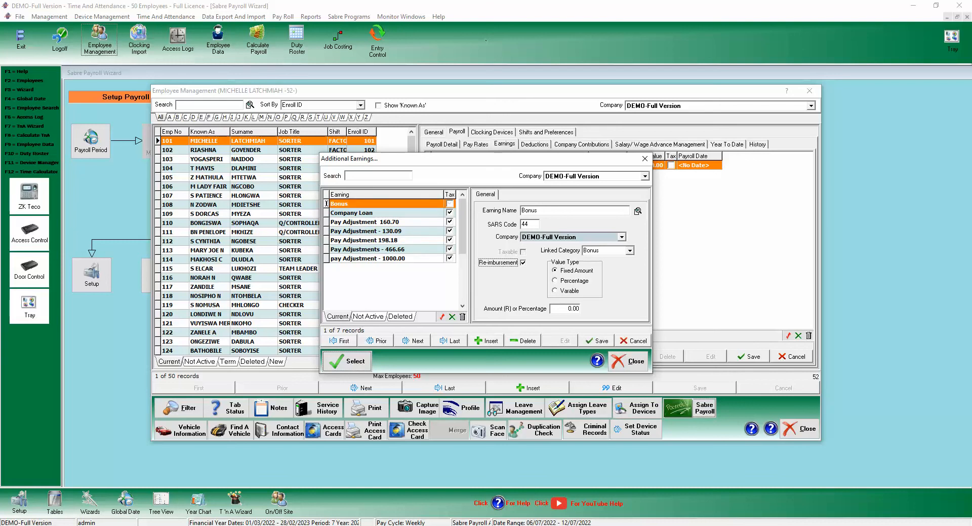
left_click(523, 262)
left_click(523, 251)
left_click(598, 340)
left_click(628, 360)
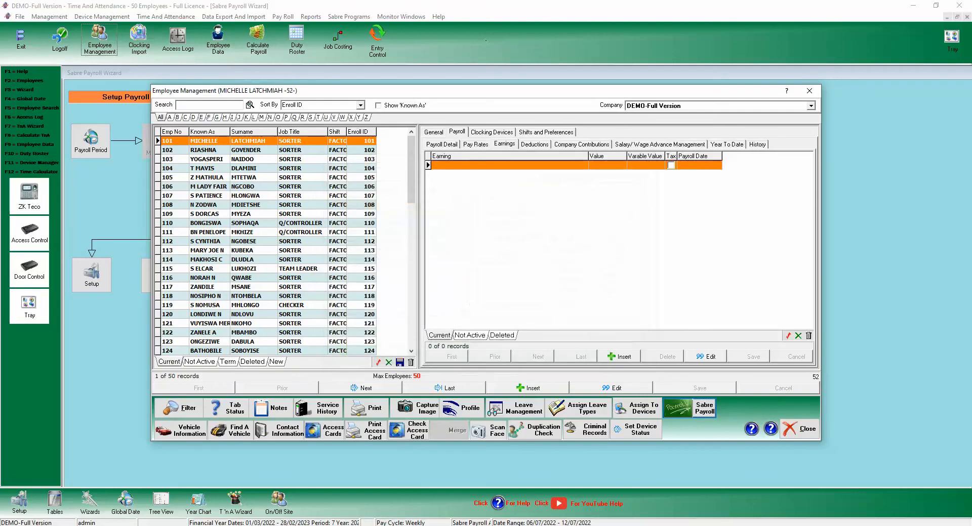
Show Deductions and browse the Prov, Garnish 1, Sick, Tea and Union deductions.
left_click(534, 144)
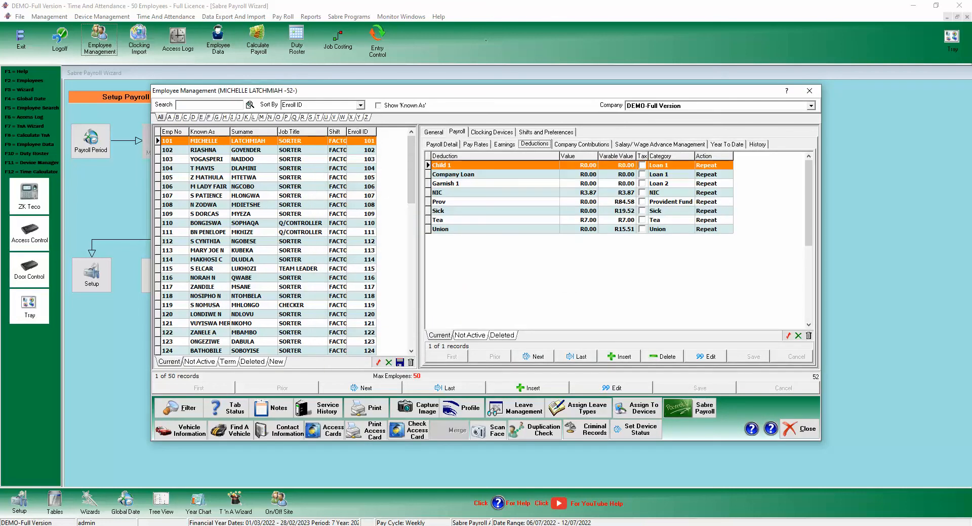
left_click(476, 202)
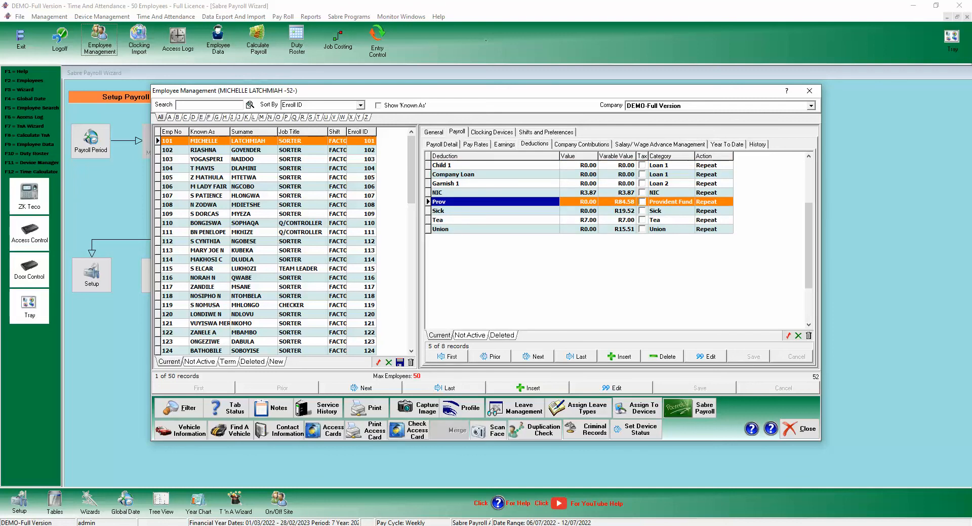
left_click(476, 183)
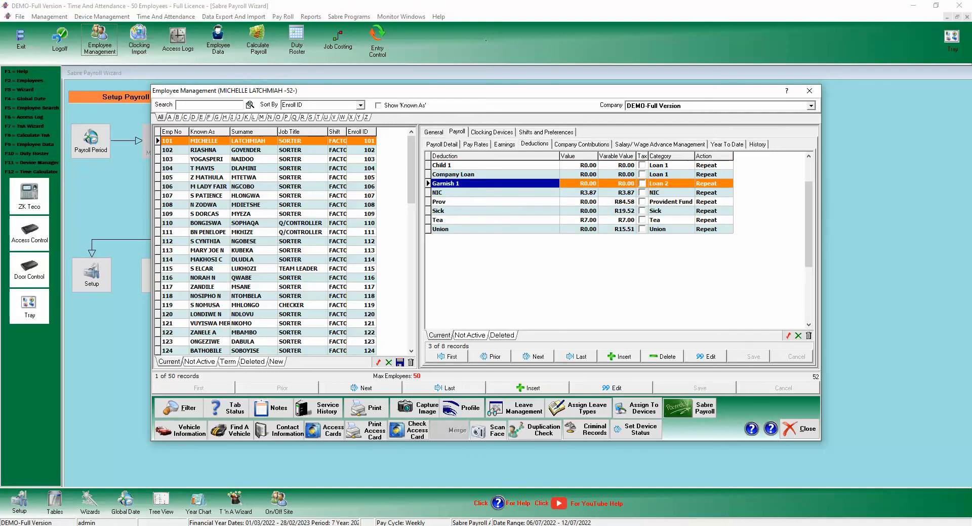
left_click(476, 211)
left_click(476, 220)
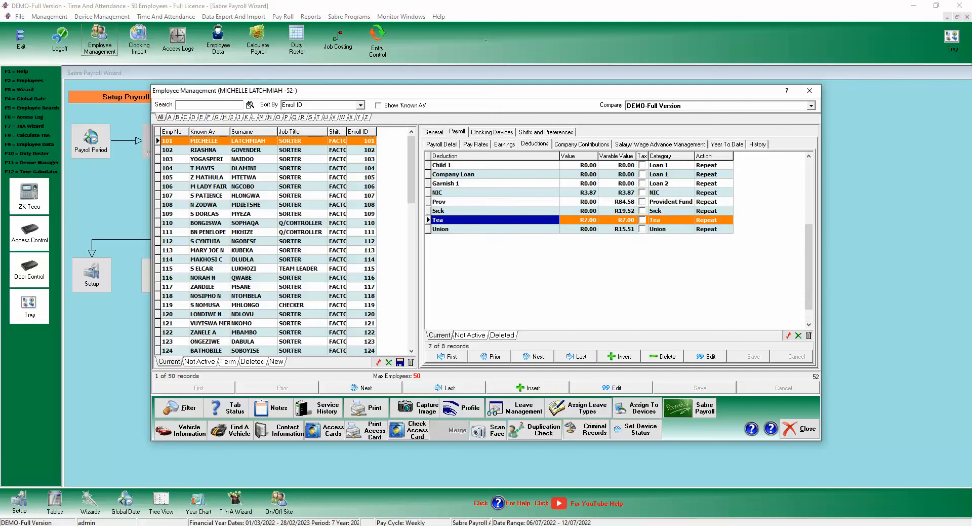
left_click(476, 229)
left_click(476, 211)
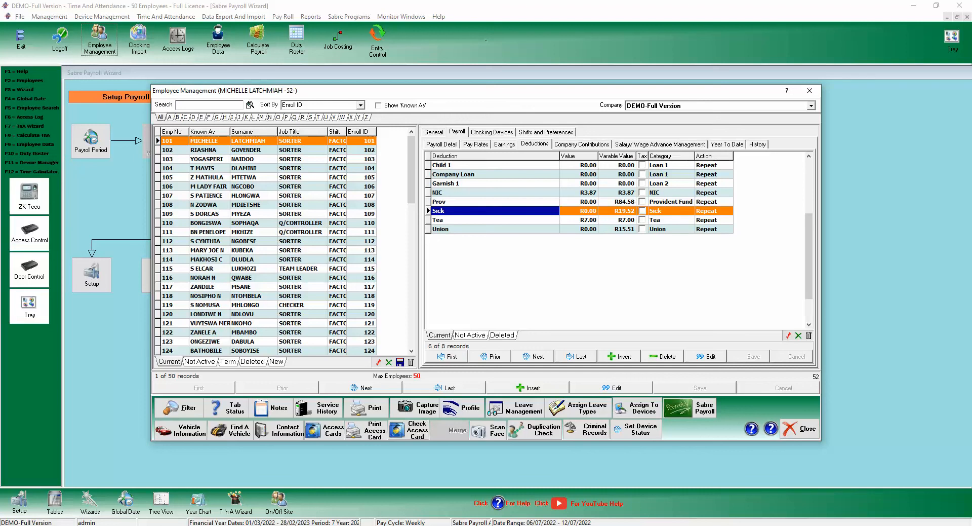
Return to the Child 1 deduction and start inserting a new deduction.
scroll(579, 228, "down", 2)
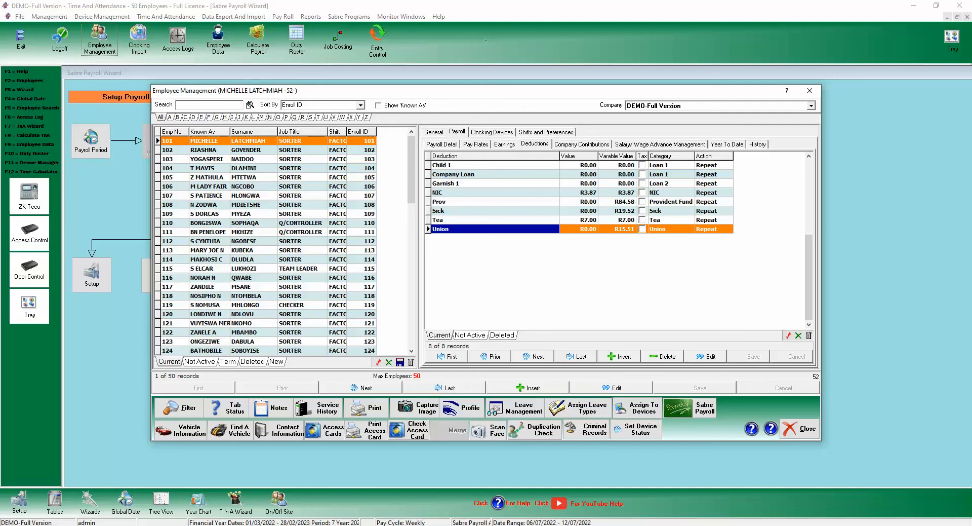
left_click(495, 165)
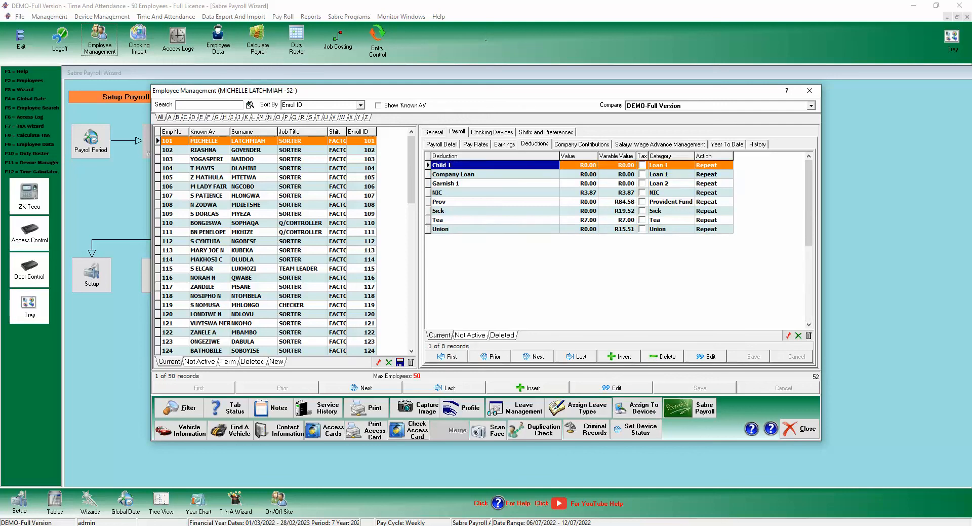
left_click(620, 357)
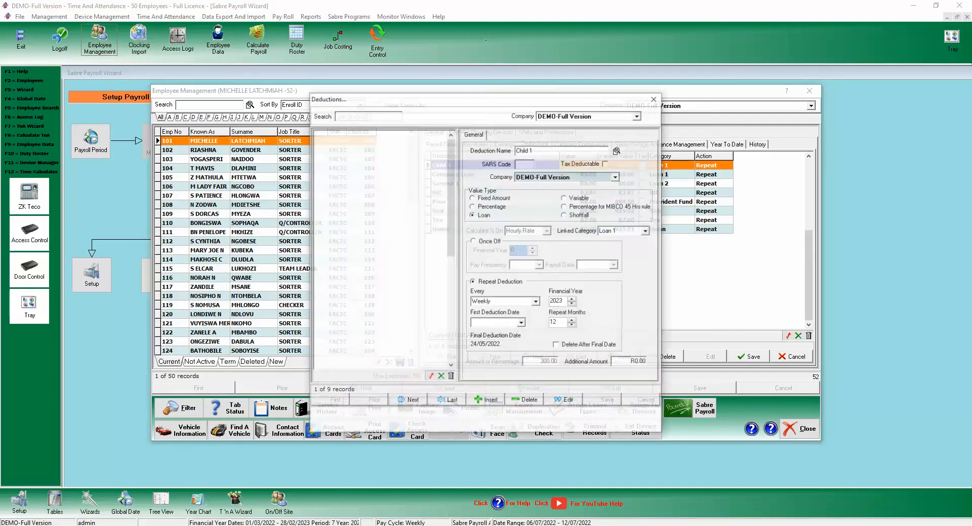
Browse the NIC, Test111 and Company Loan deductions, leaving Company Loan repeating, then close.
left_click(354, 171)
left_click(354, 207)
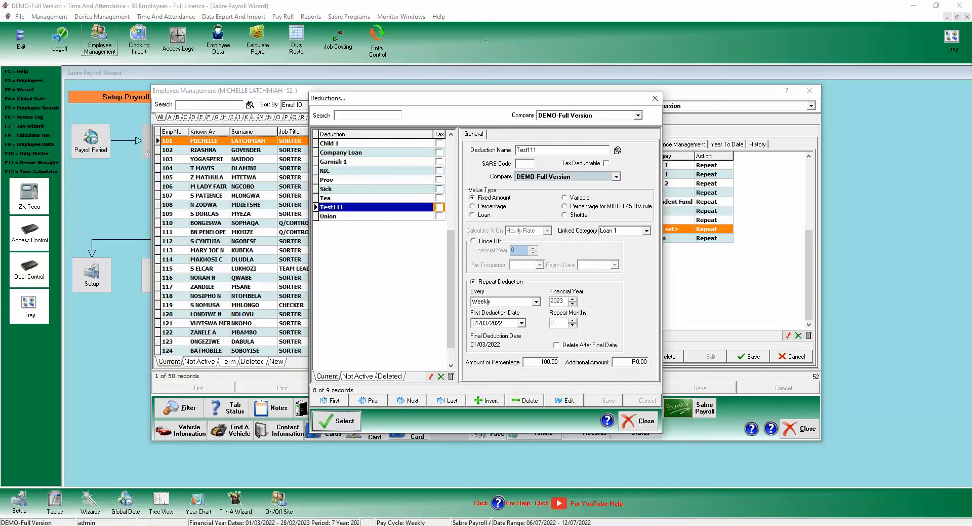
left_click(355, 152)
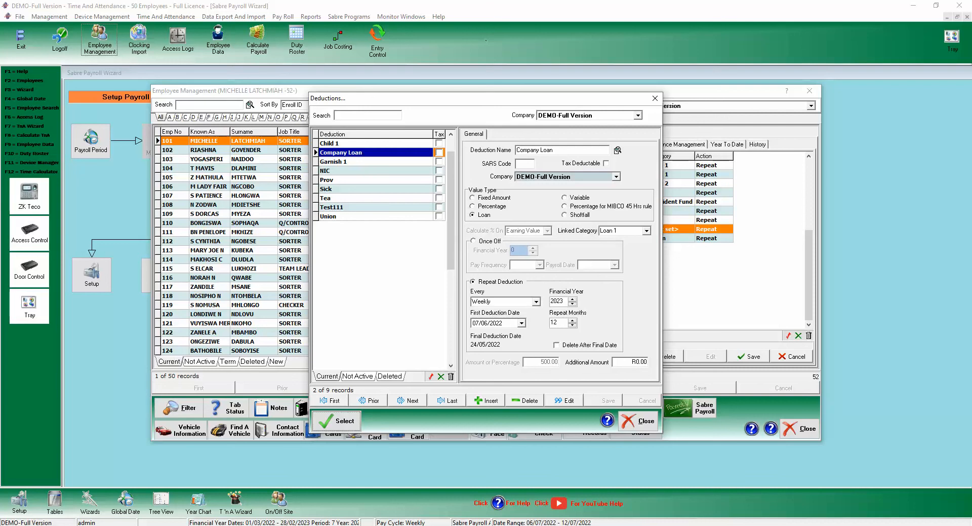
left_click(473, 241)
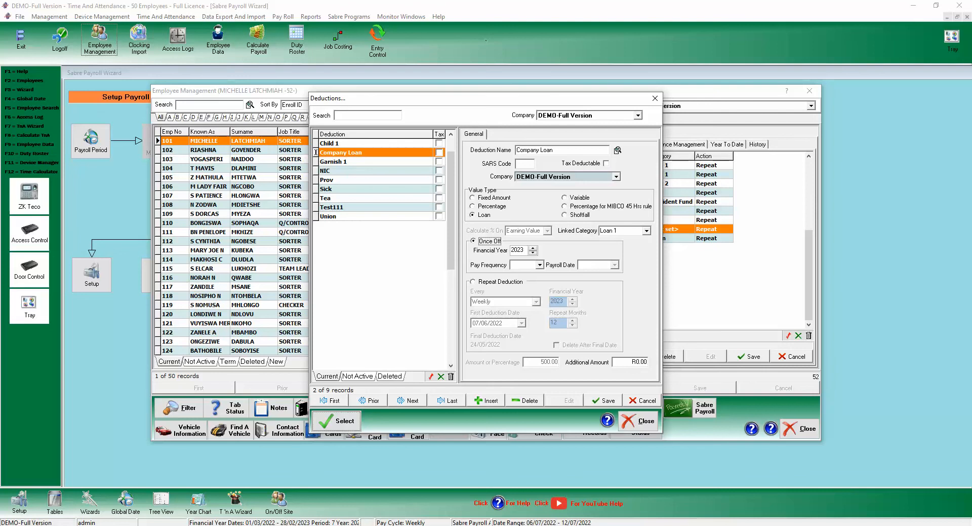
left_click(473, 281)
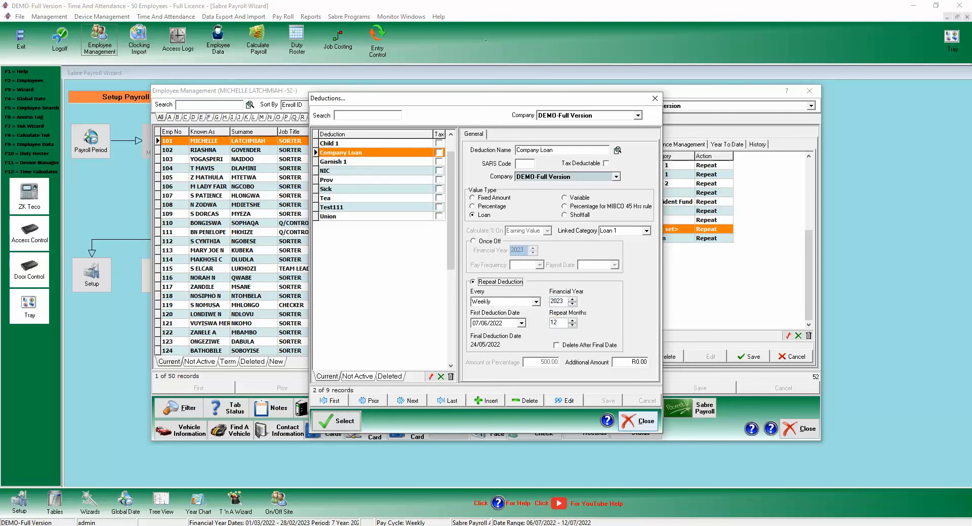
left_click(639, 421)
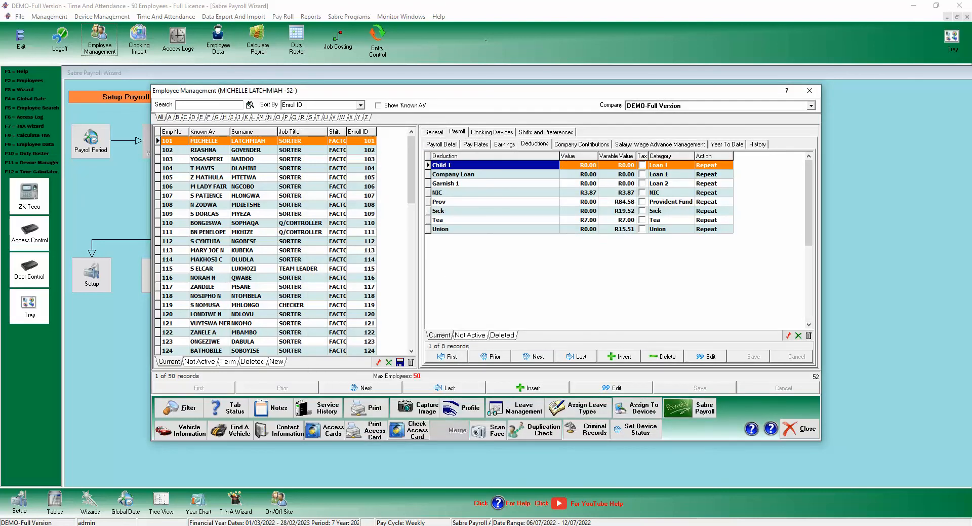
Check Earnings, Company Contributions and the Prov deduction, then open Salary/Wage Advance Management.
left_click(534, 144)
left_click(504, 144)
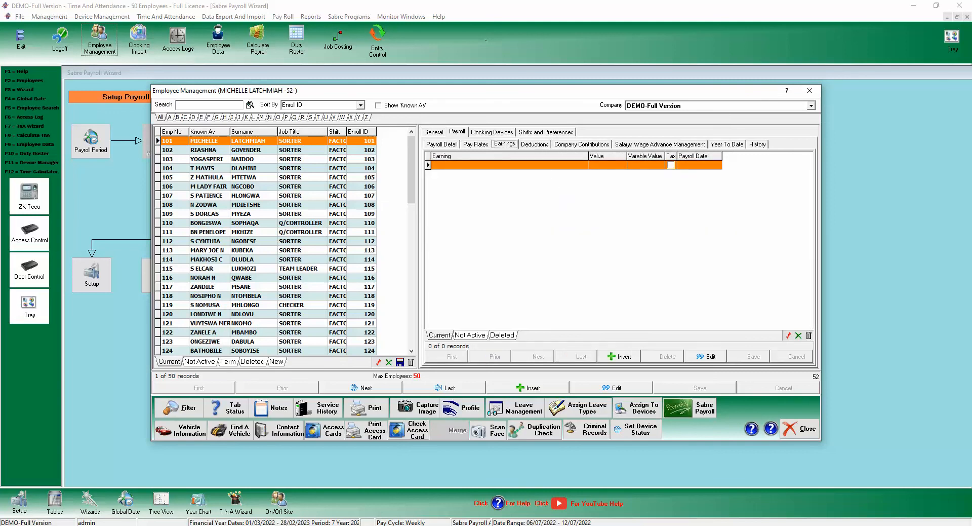
left_click(582, 144)
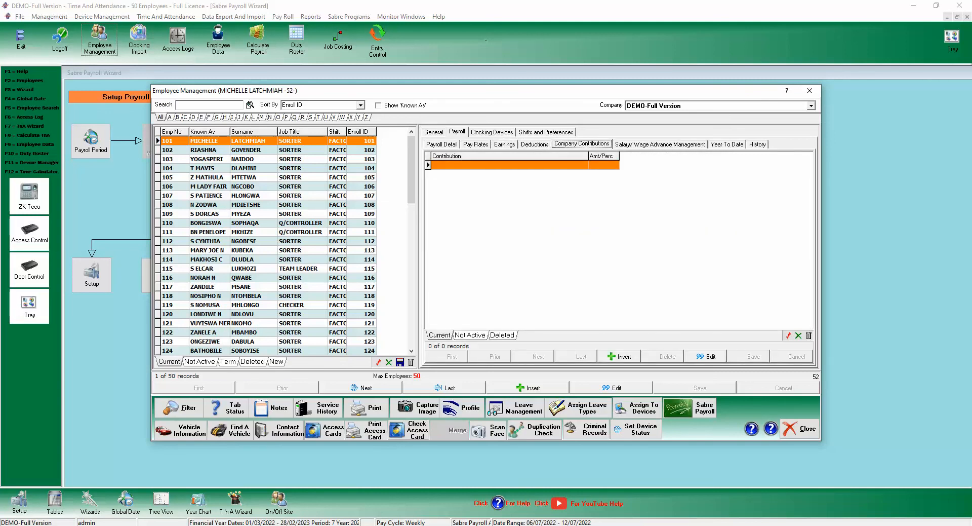
left_click(504, 144)
left_click(534, 144)
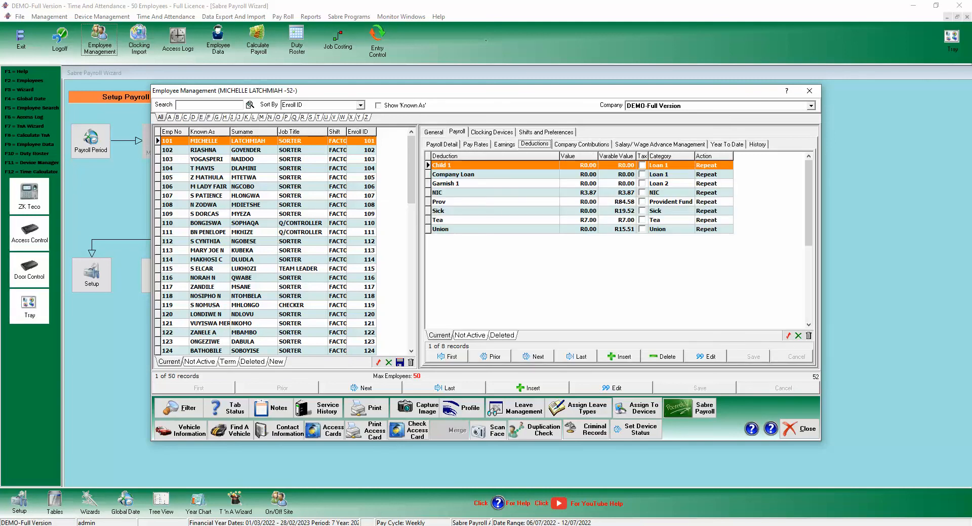
left_click(476, 202)
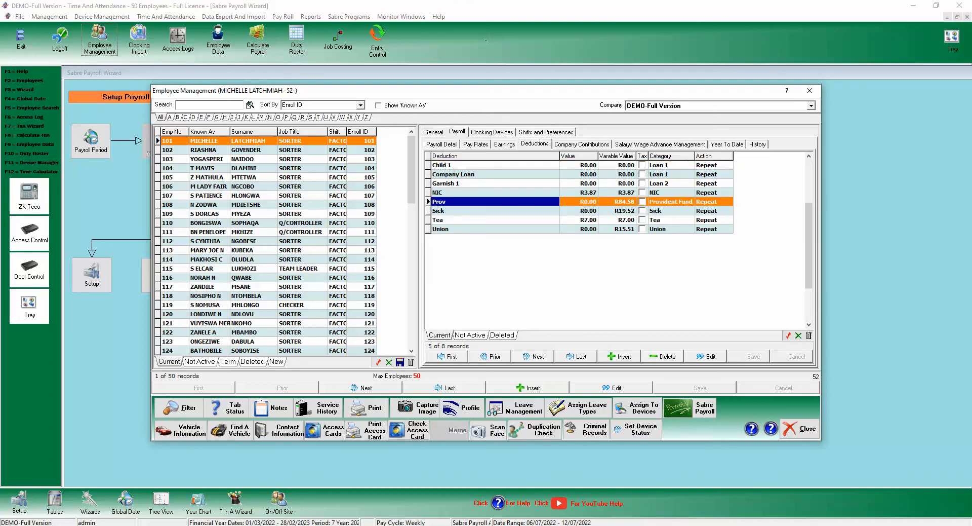
left_click(582, 144)
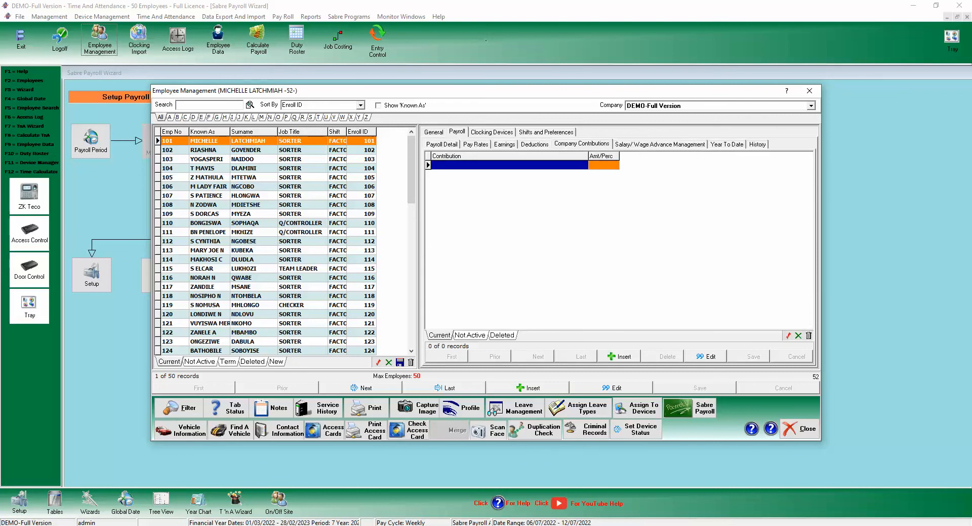
left_click(660, 144)
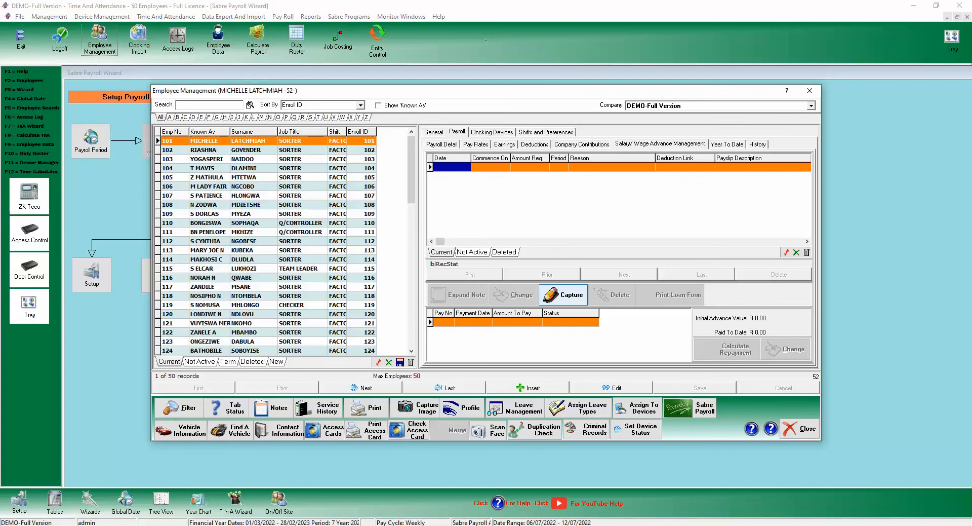
left_click(563, 294)
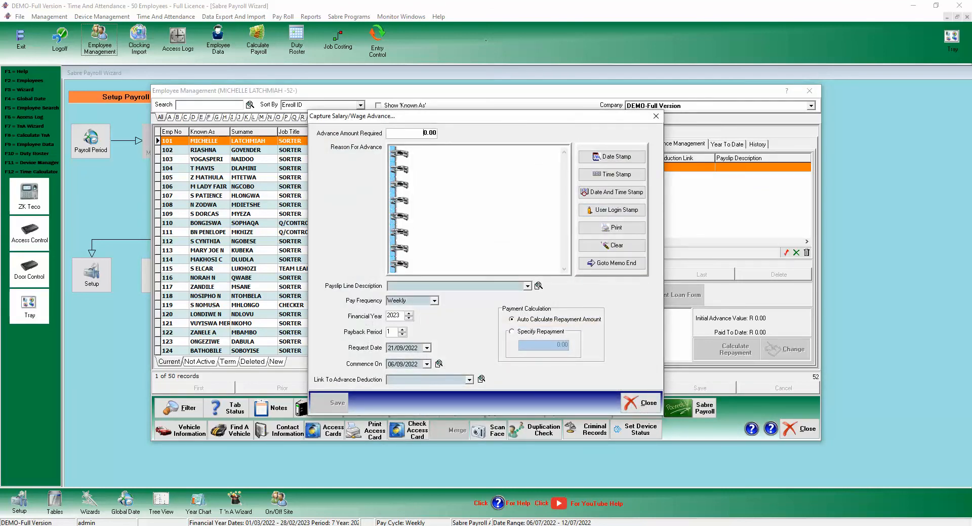
double_click(429, 132)
left_click(411, 150)
left_click(528, 286)
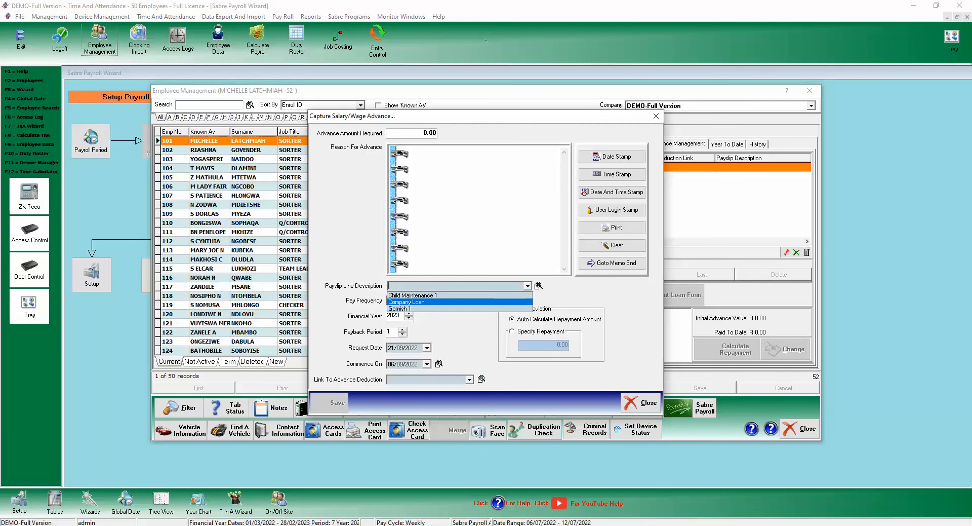
left_click(527, 286)
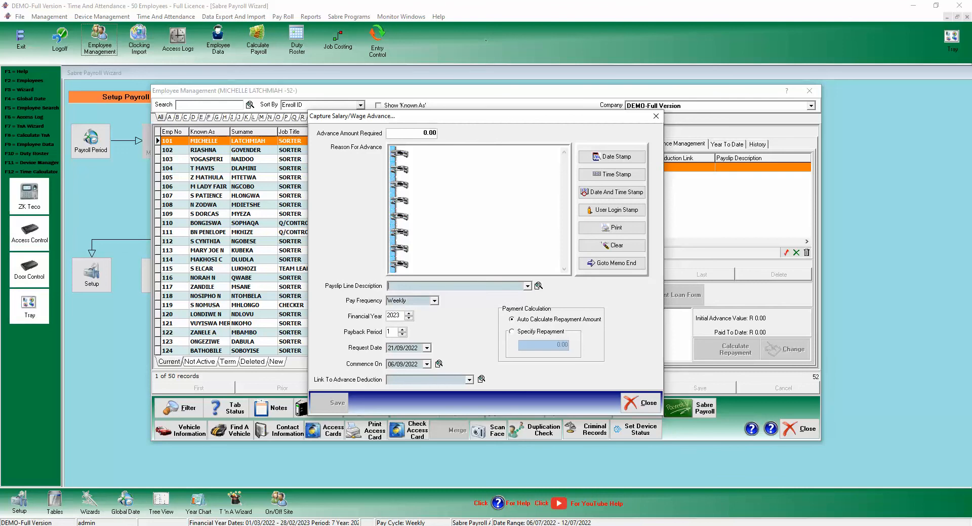
left_click(435, 301)
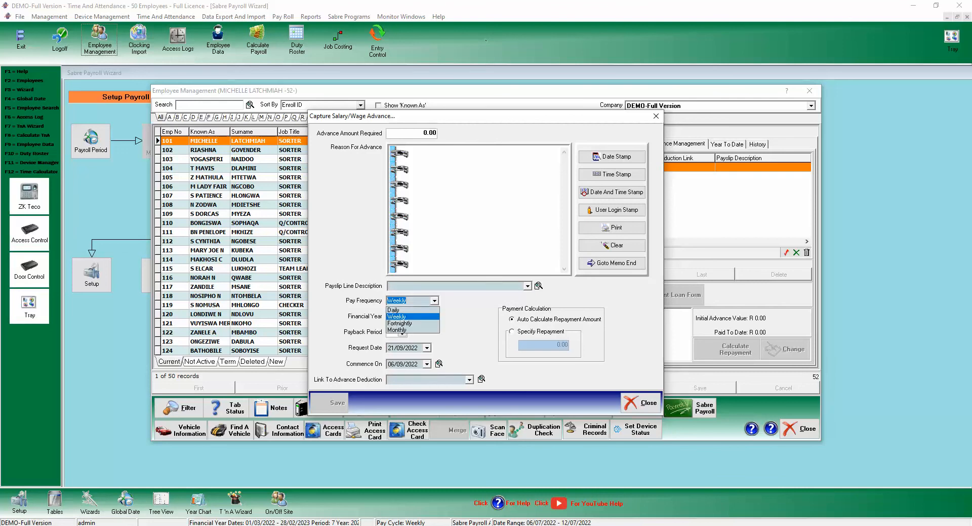
left_click(434, 300)
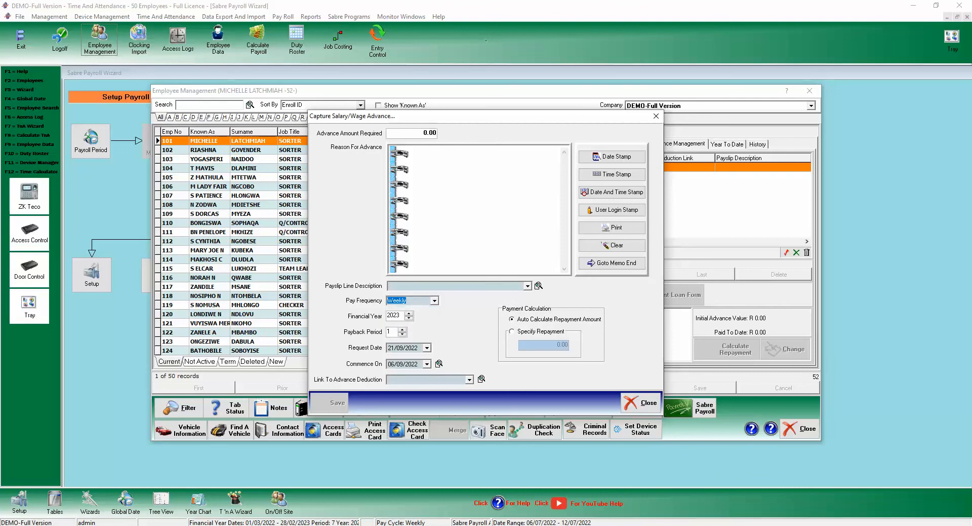
left_click(469, 379)
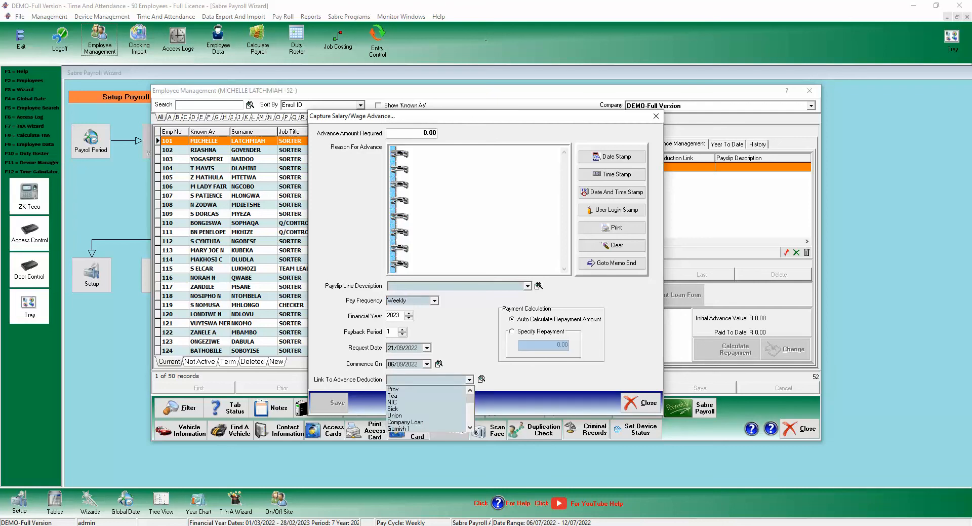
left_click(469, 379)
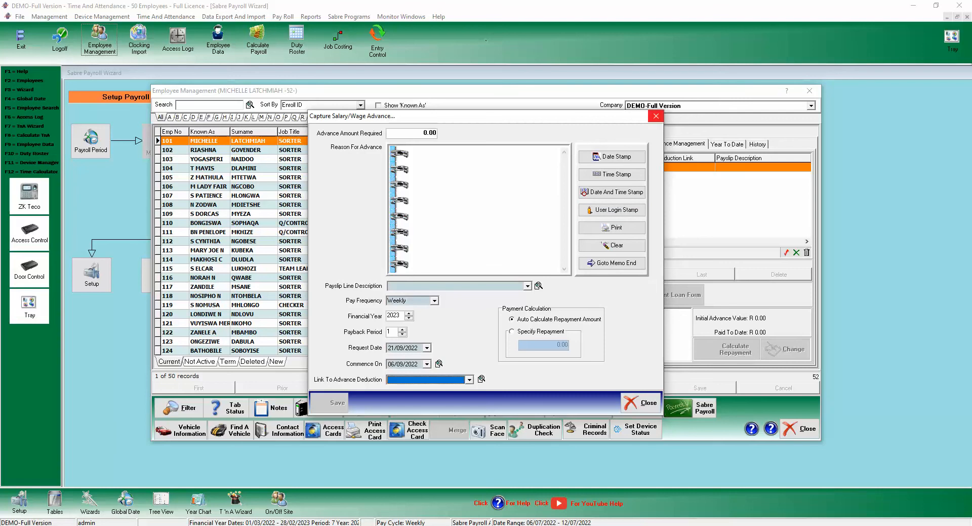
left_click(656, 116)
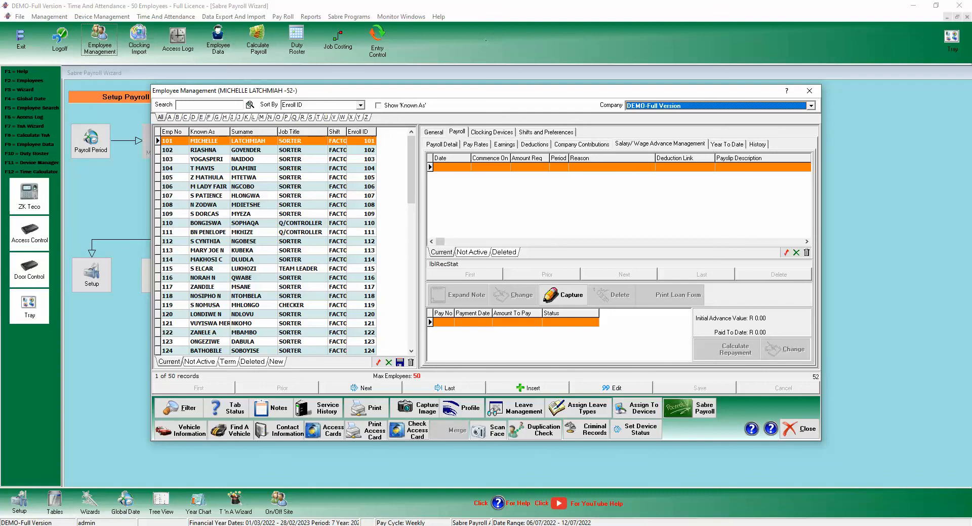
Review the employee's year-to-date deduction totals, stepping through from Company Loan.
left_click(726, 144)
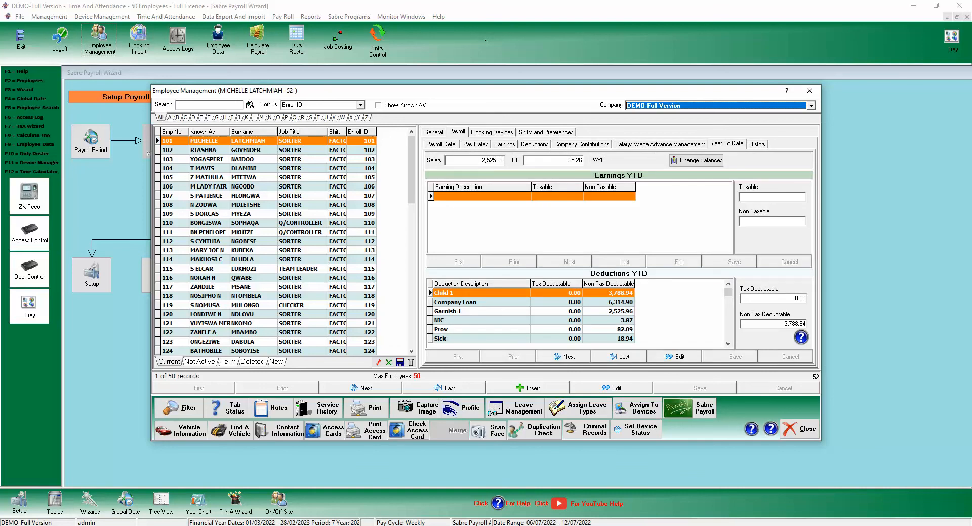
left_click(466, 302)
key("Down")
key("Down")
key("Down")
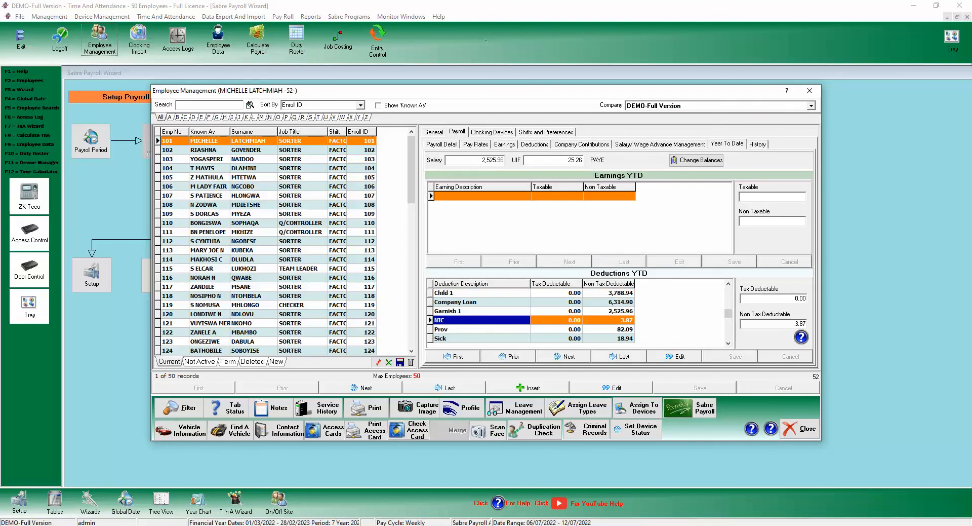
key("Up")
key("Up")
key("Up")
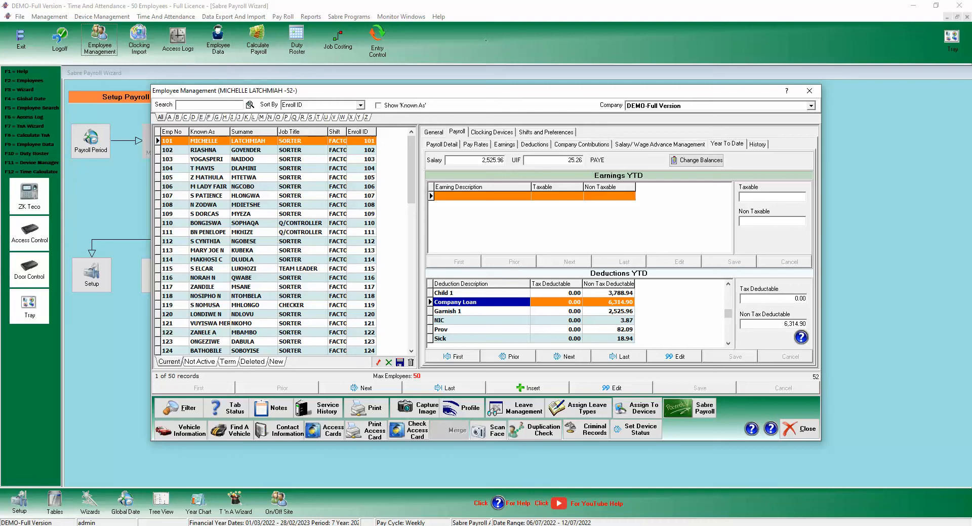
Check the employee's pay history, then return through Advances and Company Contributions to Deductions.
left_click(757, 145)
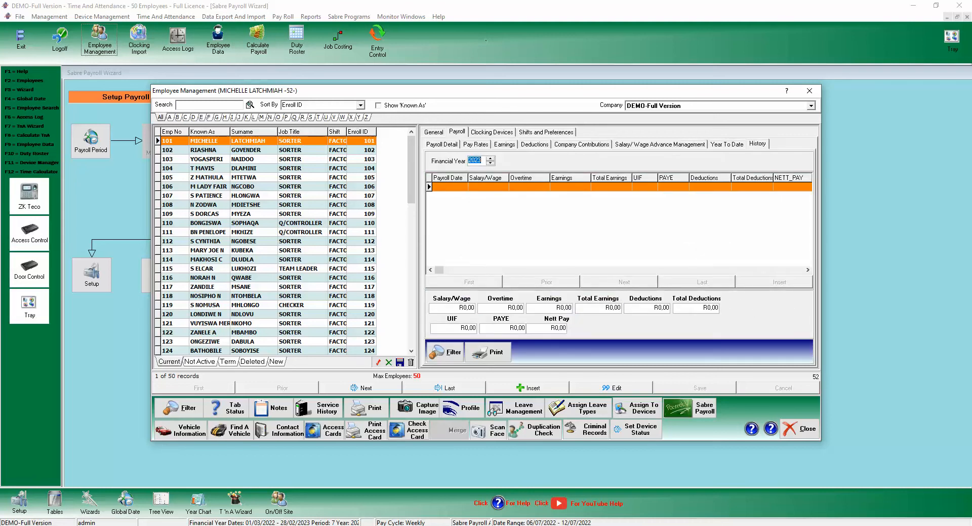
left_click(727, 145)
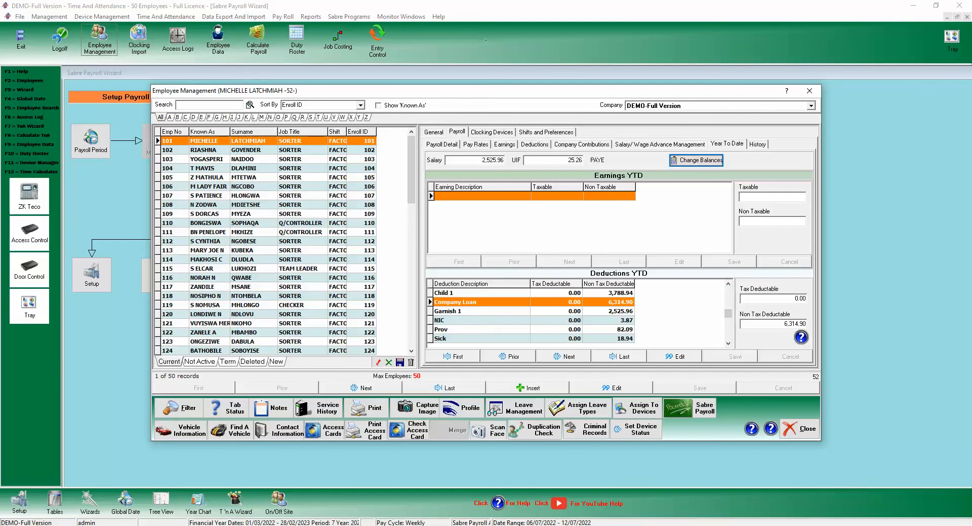
left_click(659, 144)
left_click(582, 144)
left_click(535, 145)
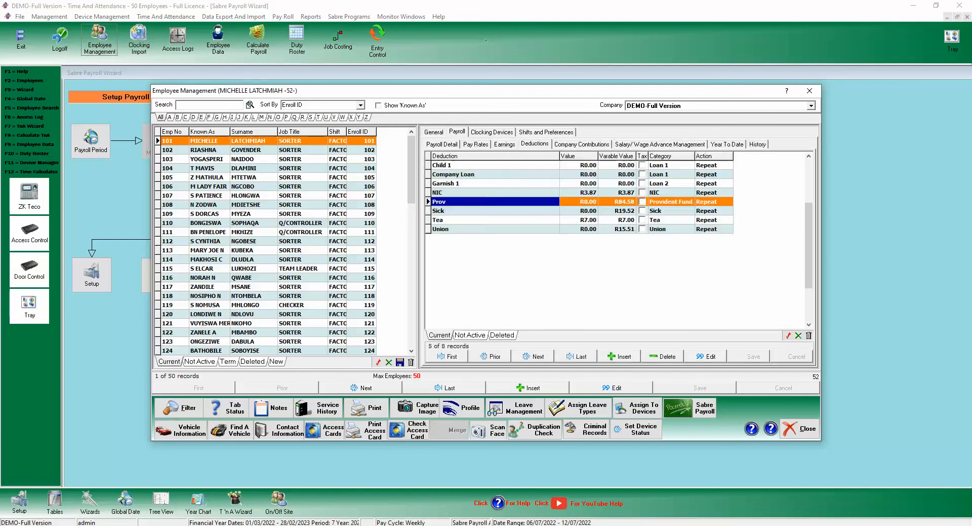
Pass Earnings and Pay Rates to reach Payroll Detail with EFT, tax tables and bank account, then reveal the hidden tray icons.
left_click(504, 145)
left_click(476, 145)
left_click(442, 144)
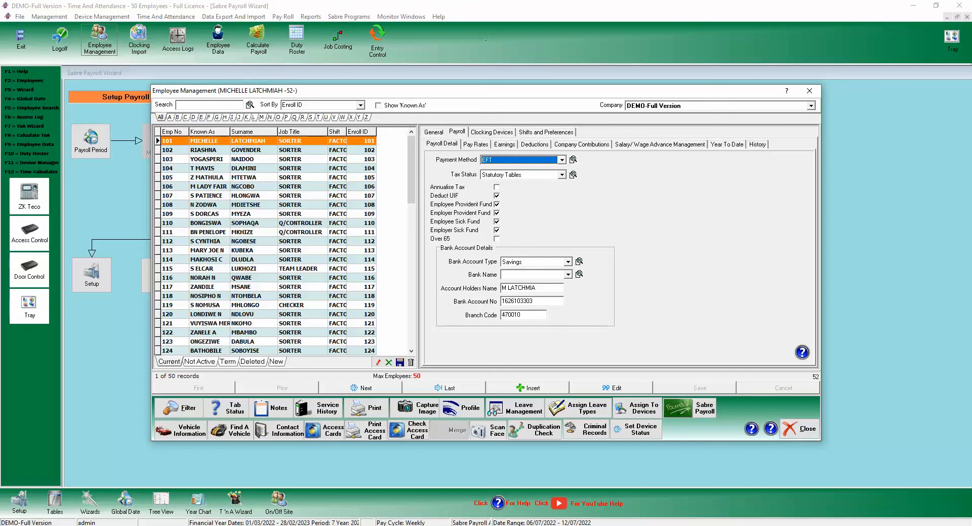
left_click(836, 525)
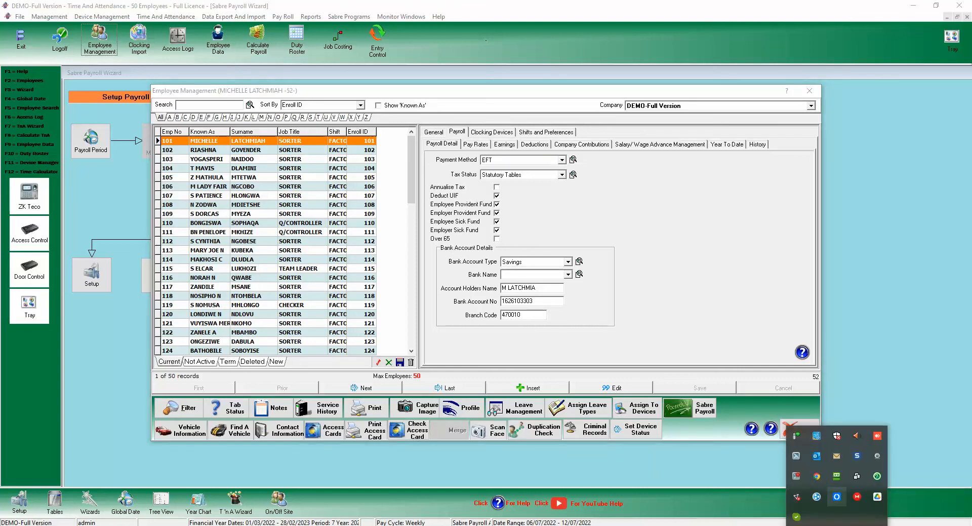